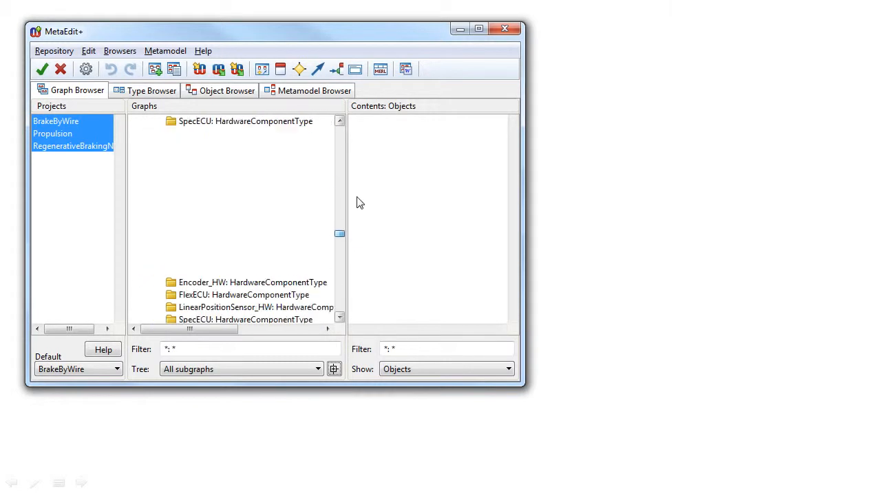
# View the repository statistics to check the loaded object count, and close them
pyautogui.click(66, 55)
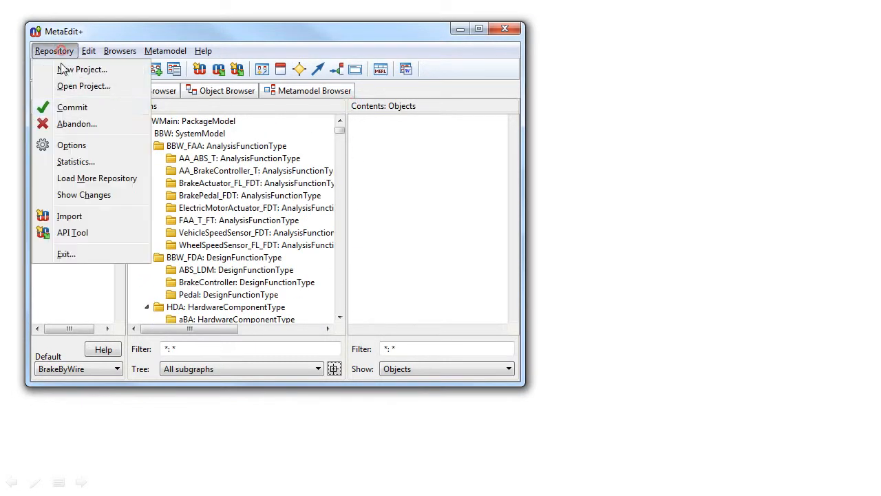
pyautogui.click(76, 162)
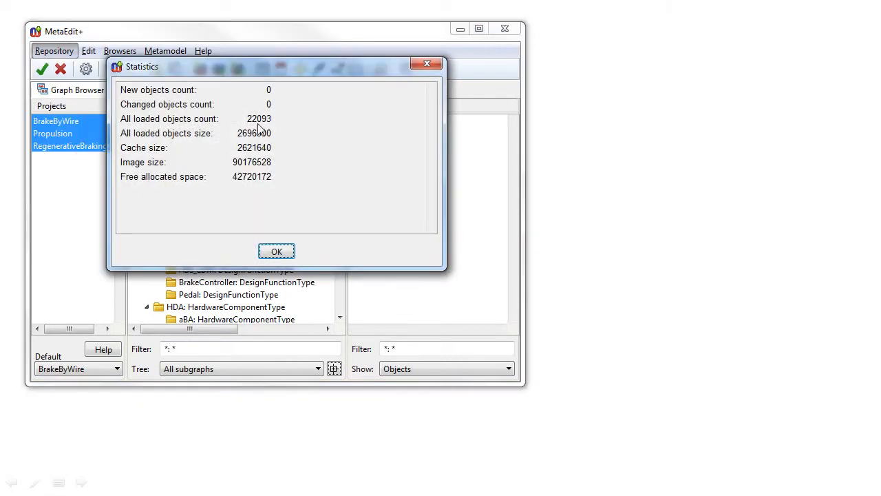
pyautogui.click(276, 251)
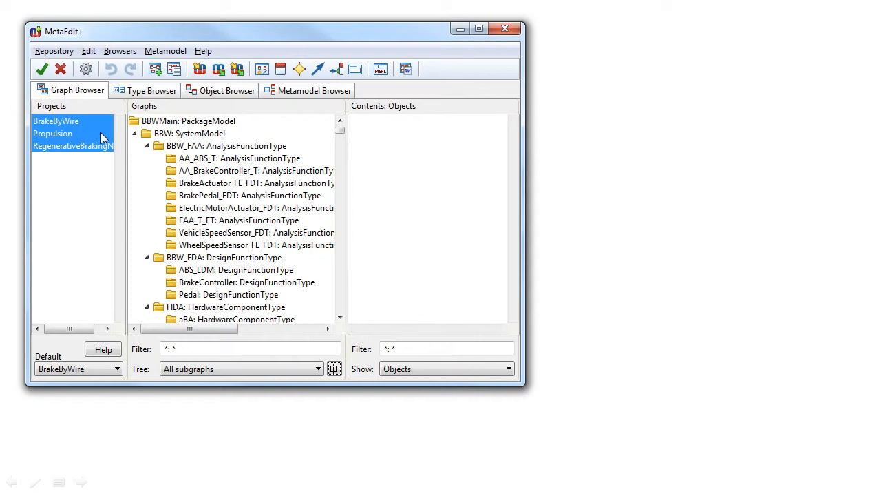
# View the regenerative braking project's graphs, switch to only the BrakeByWire project, and expand its Brake analysis function
pyautogui.click(84, 148)
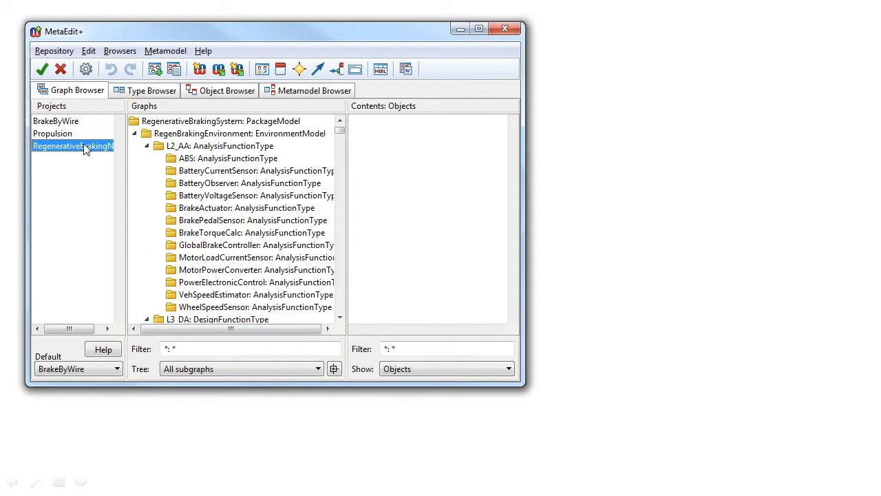
pyautogui.click(80, 123)
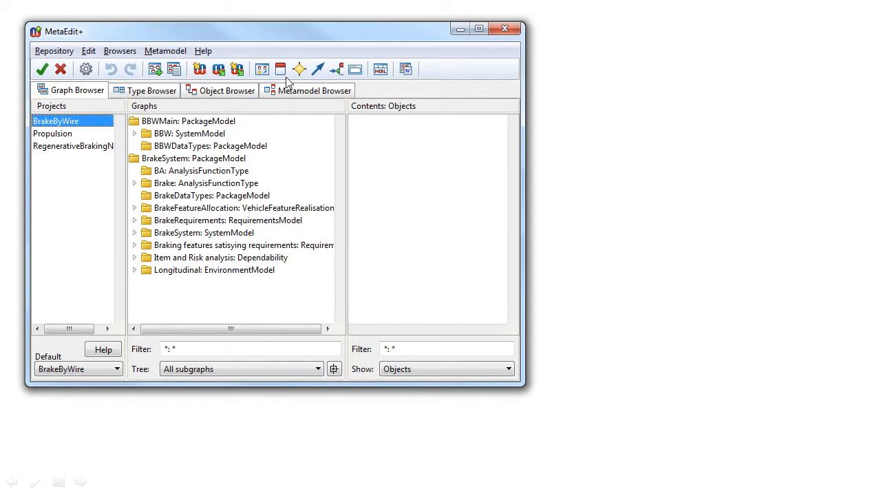
pyautogui.click(135, 183)
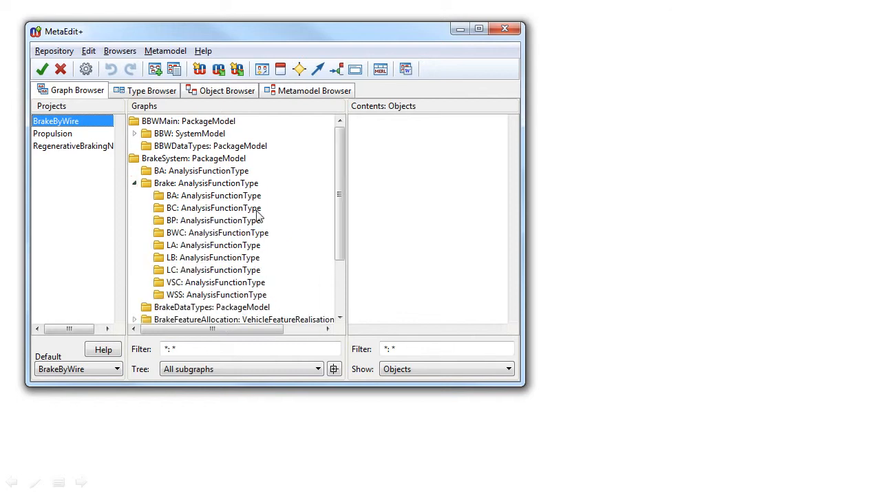
# Filter the graphs by type with "*: R*" and expand the whole filtered tree
pyautogui.click(208, 351)
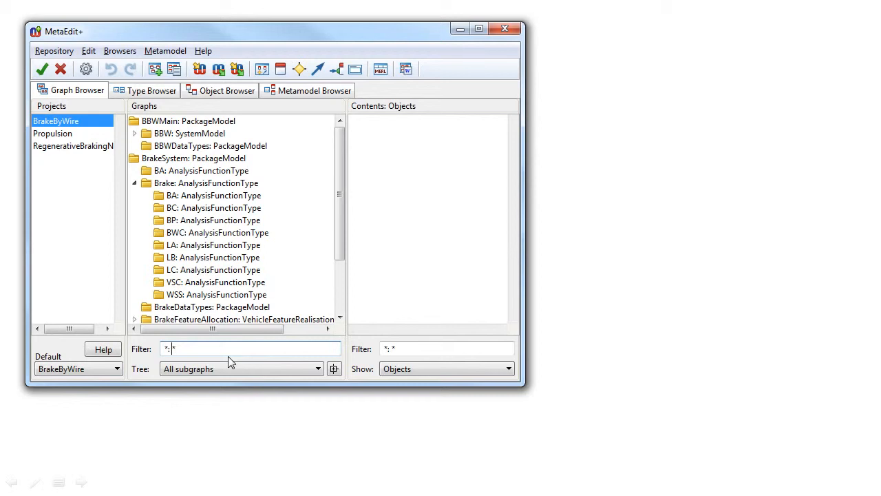
pyautogui.write('R')
pyautogui.press('Tab')
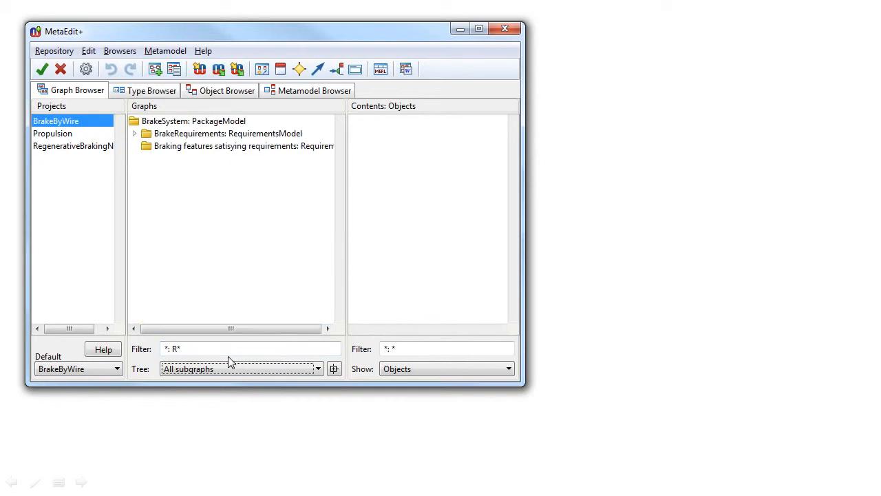
pyautogui.click(334, 370)
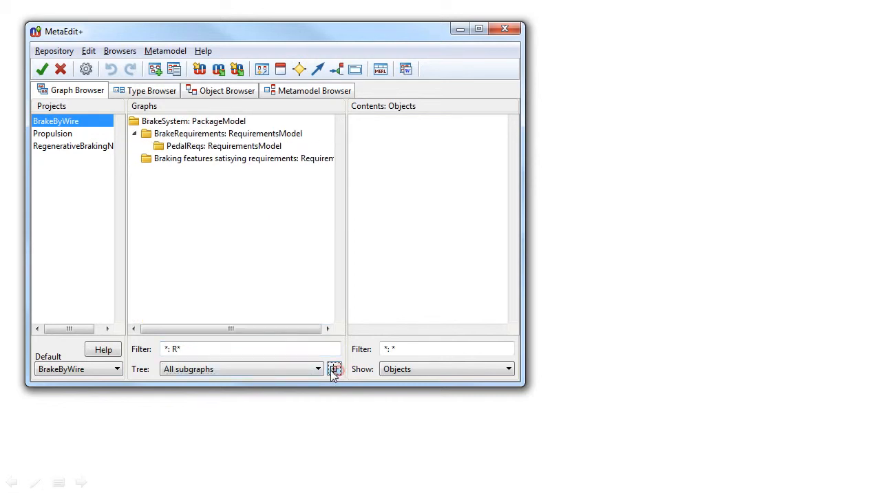
# Open the BrakeRequirements diagram, copy its DriverBrakeRequest requirement, and close the diagram
pyautogui.click(179, 136)
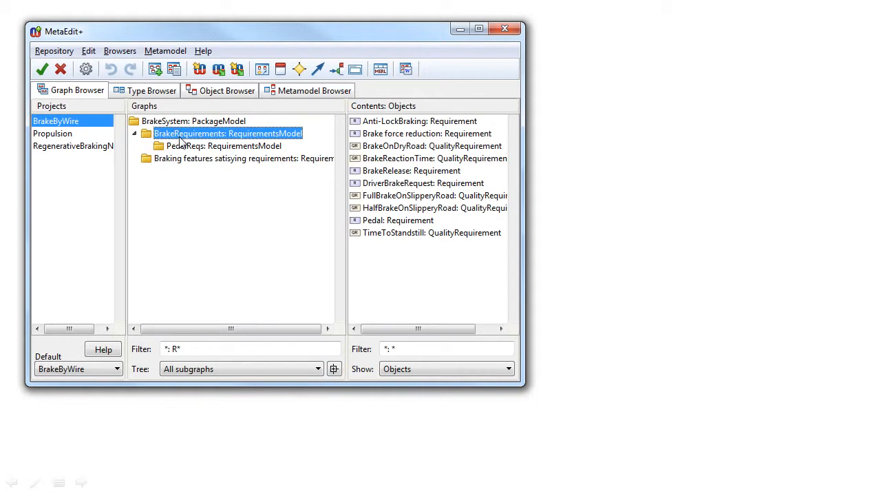
pyautogui.doubleClick(177, 134)
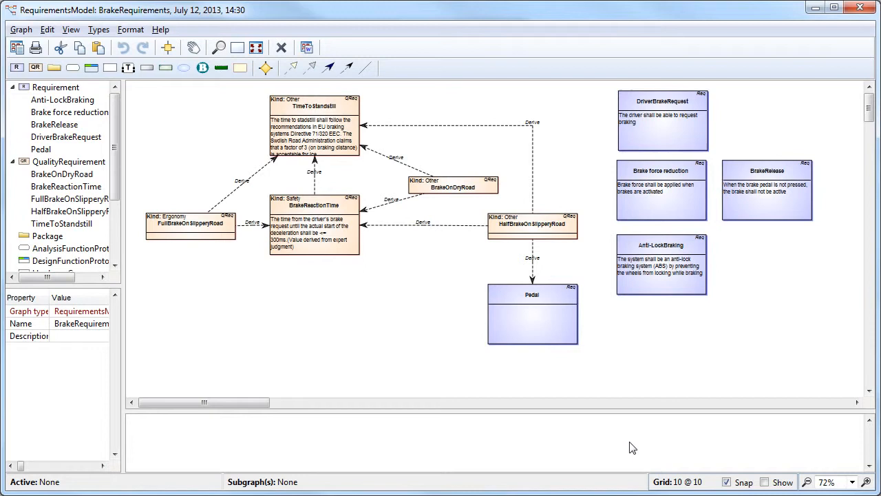
pyautogui.click(670, 137)
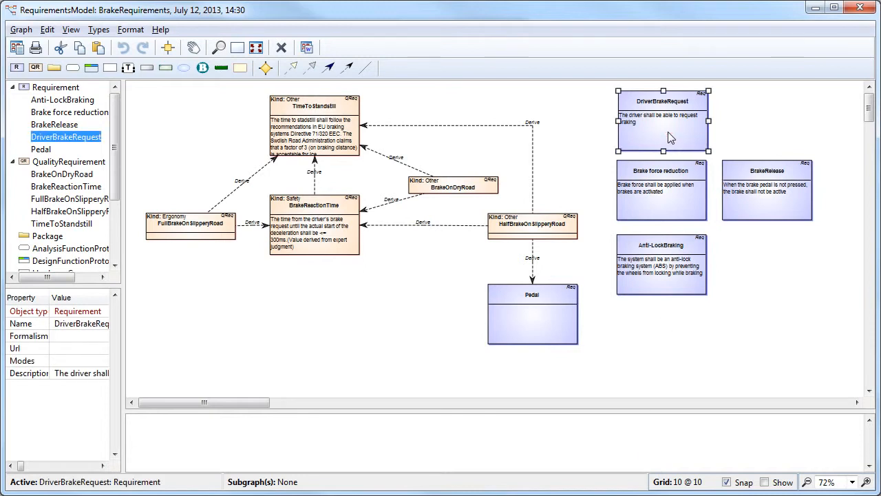
pyautogui.click(860, 8)
# Reset the graph filter to "*: *" so all graph types are listed
pyautogui.click(242, 349)
pyautogui.press('BackSpace')
pyautogui.press('Tab')
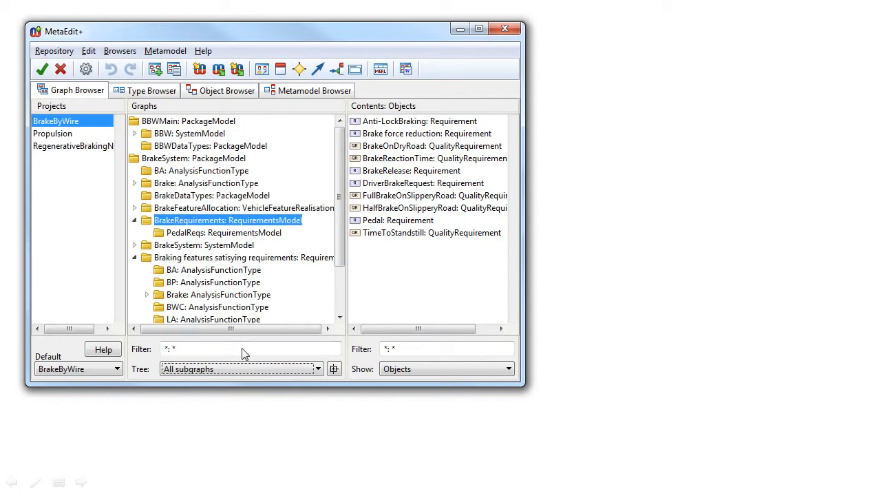
# Browse the BrakeByWire graph types and element hierarchy, expanding the BBWDataTypes package down to its data types
pyautogui.click(160, 91)
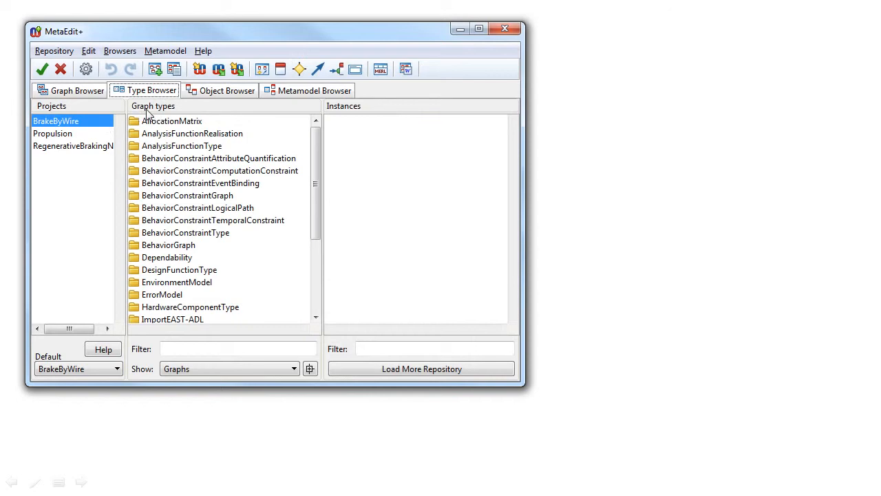
pyautogui.click(213, 92)
pyautogui.click(135, 147)
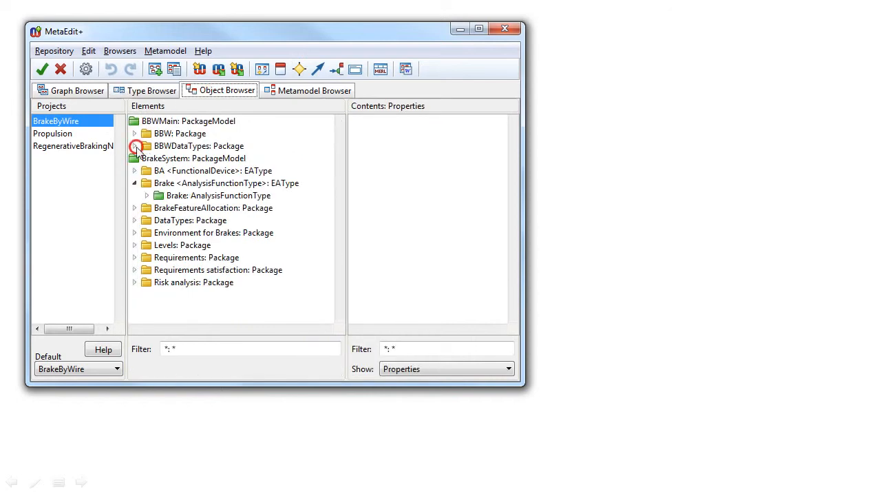
pyautogui.click(147, 158)
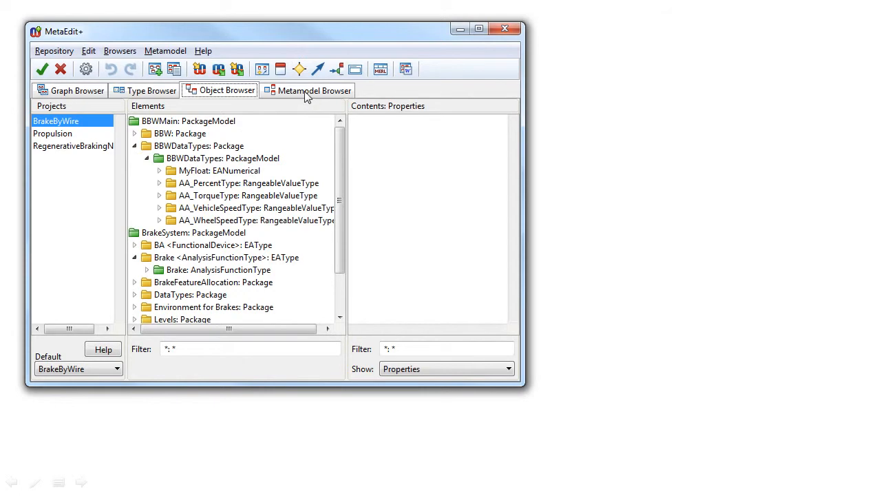
# Return to the graph list, view the "Braking features satisying requirements" allocation matrix, and close it
pyautogui.click(77, 91)
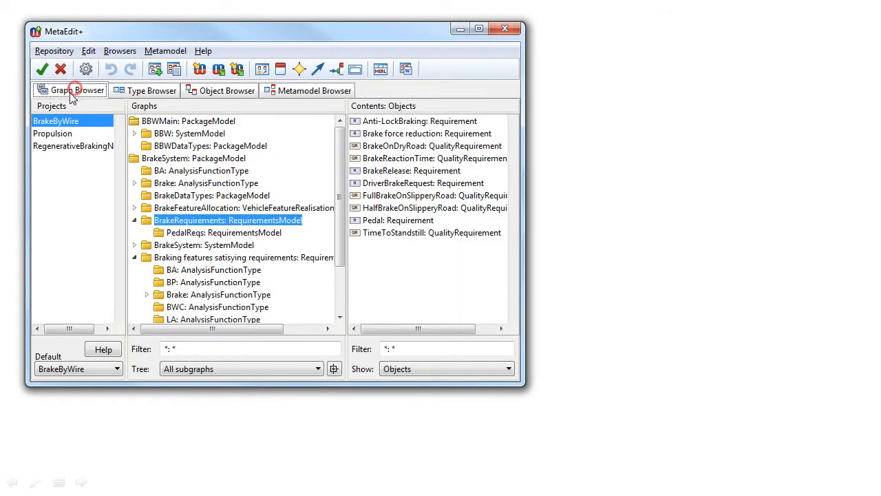
pyautogui.doubleClick(176, 260)
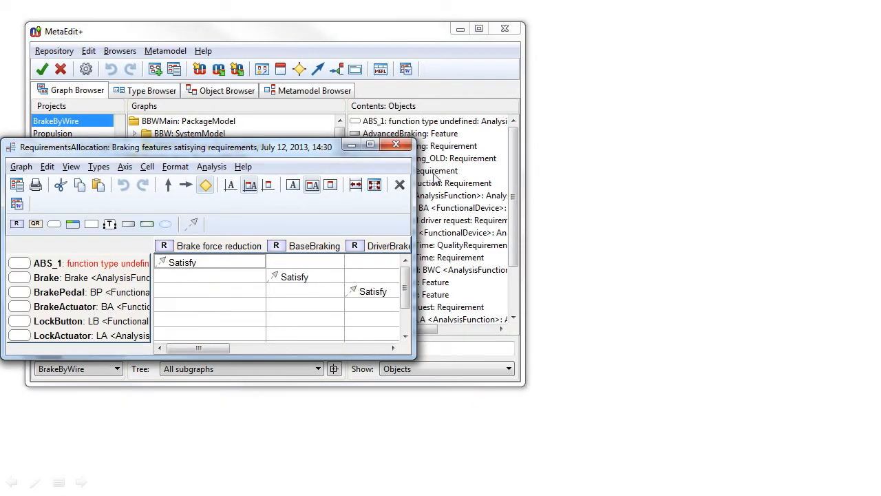
pyautogui.click(396, 145)
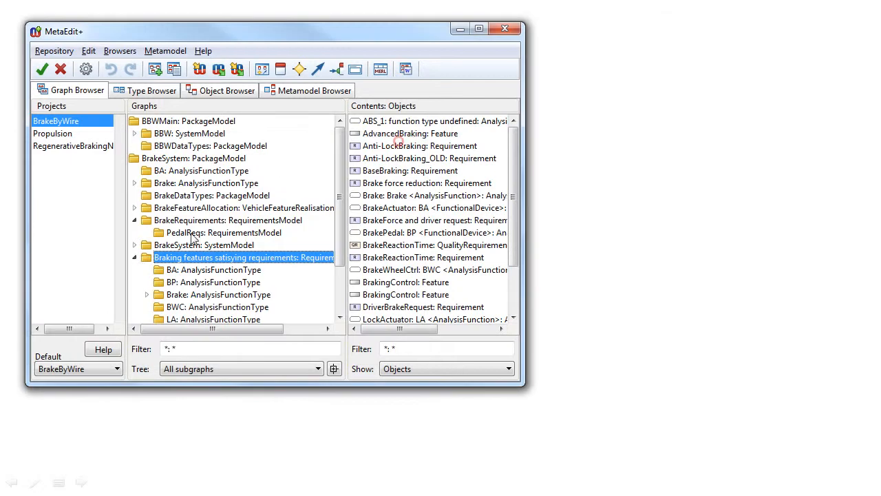
# Open the Brake analysis function diagram under the BrakeSystem system model and paste the DriverBrakeRequest requirement below BrakeWheelCtrl
pyautogui.click(135, 245)
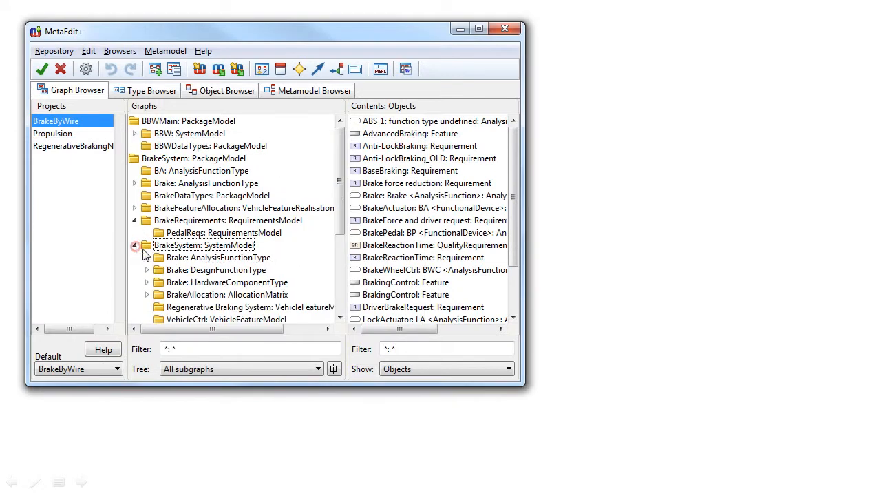
pyautogui.doubleClick(216, 260)
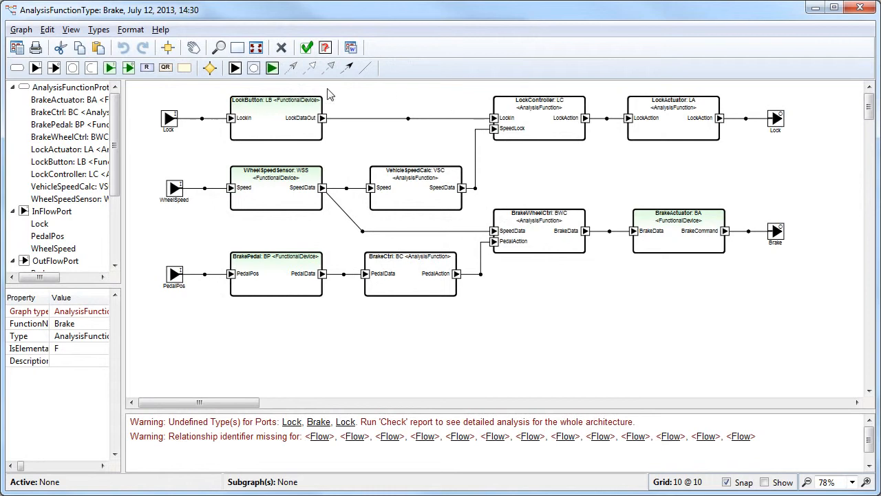
pyautogui.rightClick(530, 314)
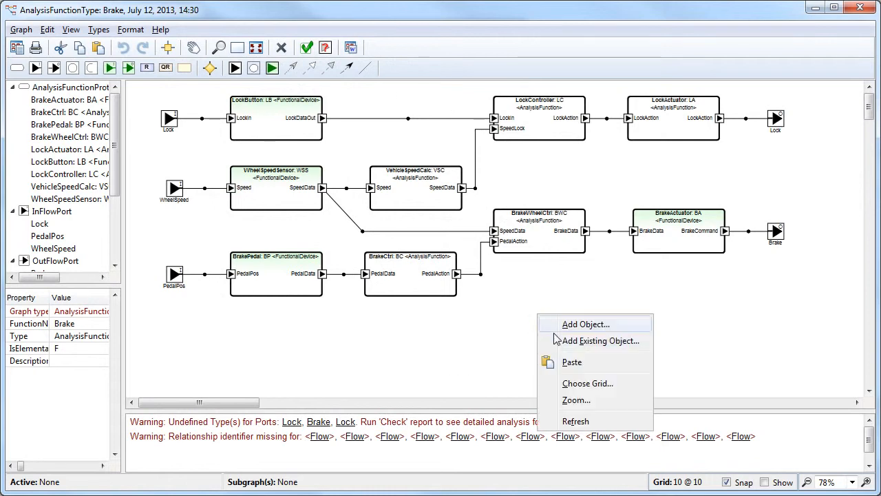
pyautogui.click(561, 361)
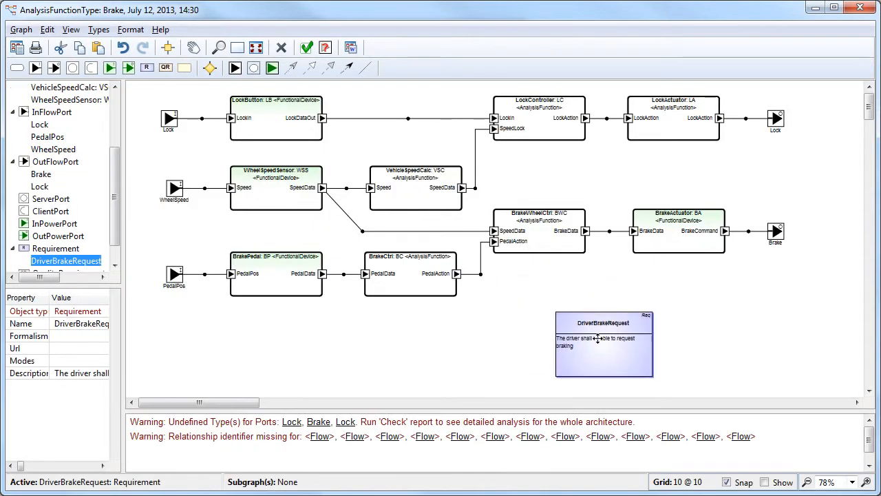
# Create a Satisfy relationship from BrakeWheelCtrl to the DriverBrakeRequest requirement and close the diagram
pyautogui.rightClick(542, 246)
pyautogui.click(593, 281)
pyautogui.click(582, 320)
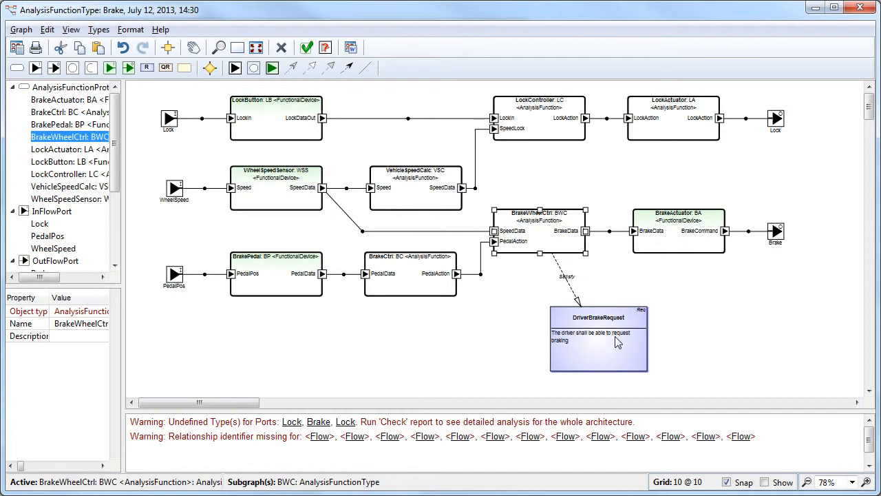
pyautogui.click(858, 8)
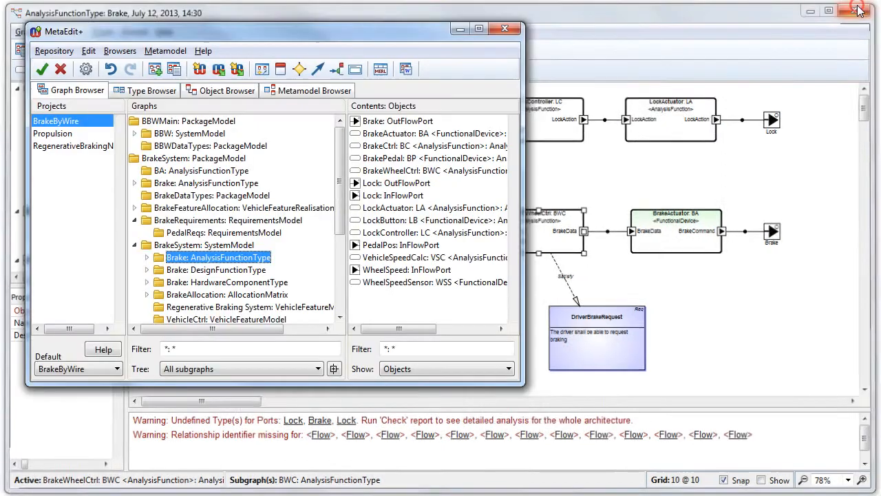
# Expand the BBW system model, view the BBW_FDA design function diagram, and close it
pyautogui.click(135, 133)
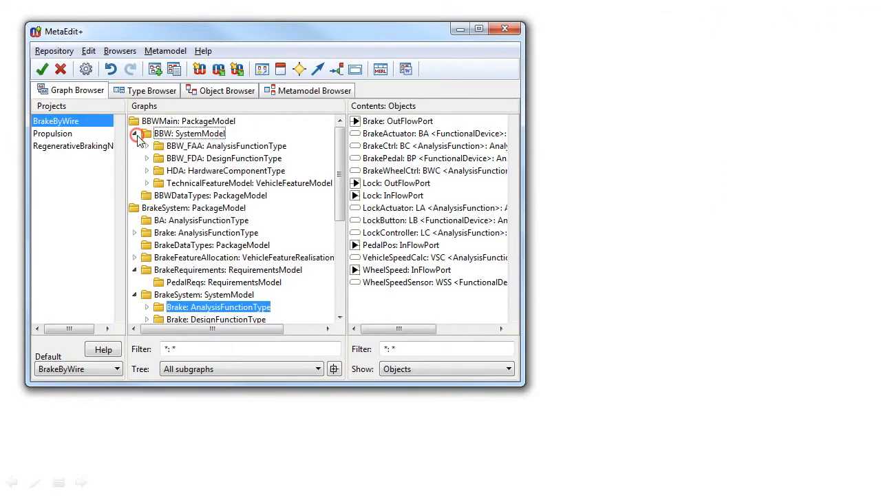
pyautogui.doubleClick(200, 157)
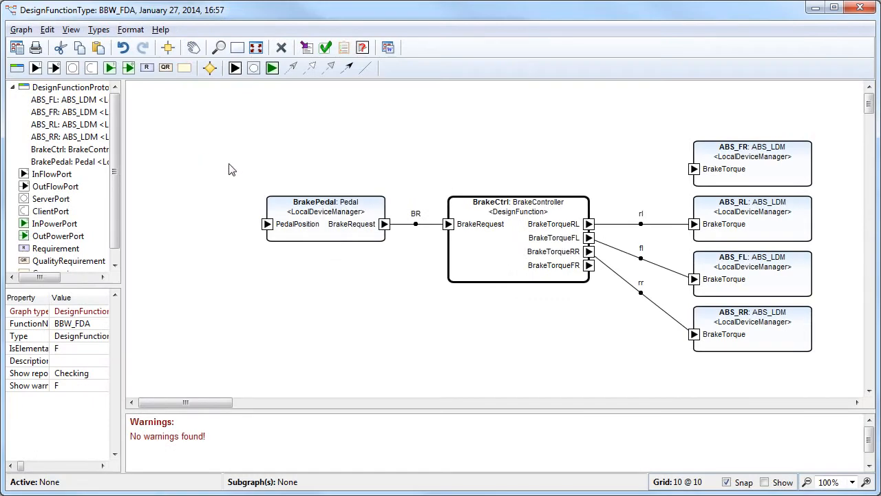
pyautogui.click(860, 7)
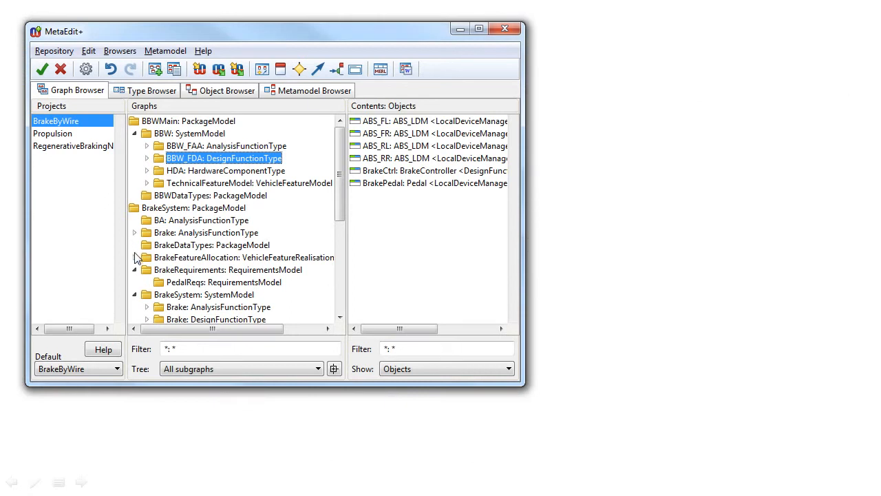
# Open the Brake hardware component diagram under the BrakeSystem system model and show it at 100% zoom
pyautogui.scroll(-2, 142, 269)
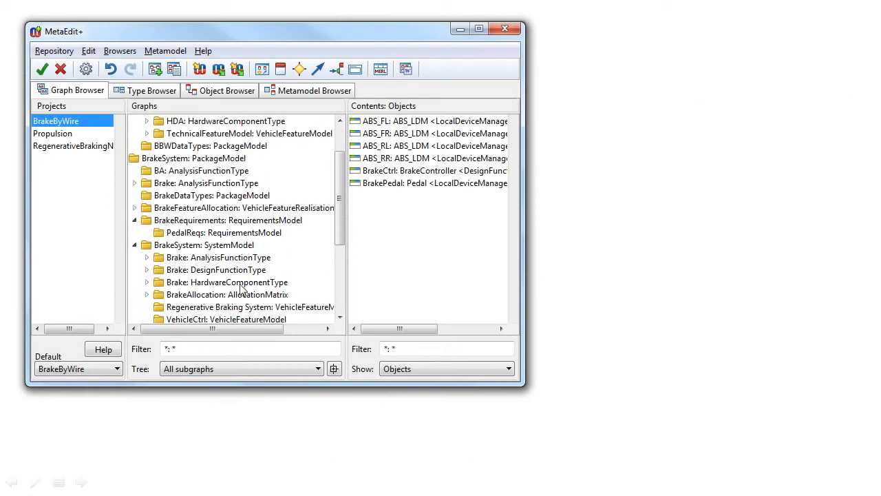
pyautogui.doubleClick(240, 284)
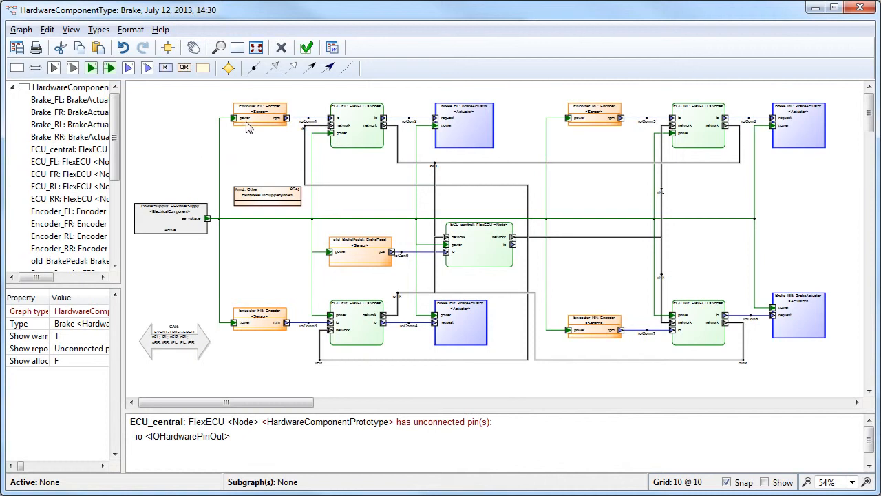
pyautogui.click(240, 50)
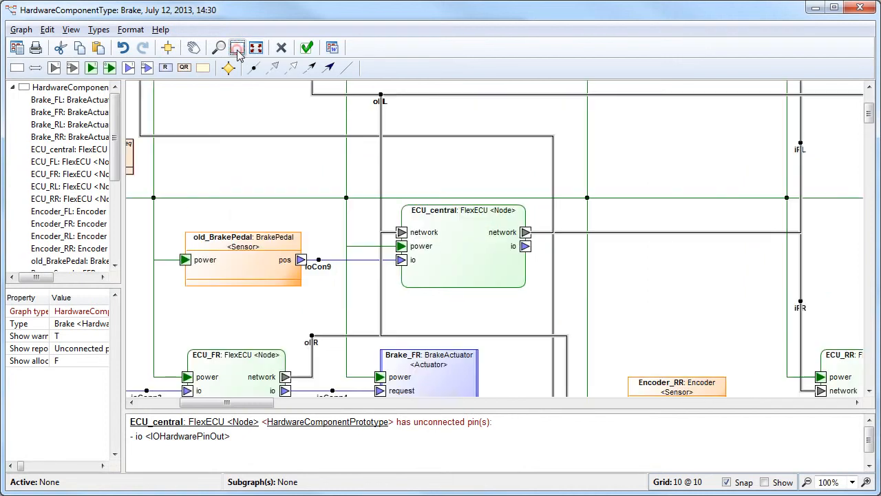
# Delete the ioCon2 connector between ECU_FL and the Brake_FL actuator
pyautogui.scroll(2, 379, 257)
pyautogui.scroll(5, 378, 256)
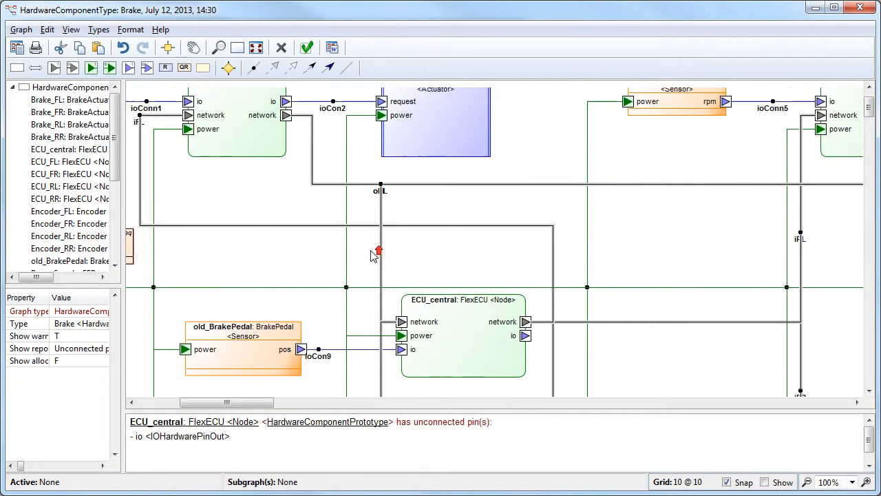
pyautogui.click(331, 149)
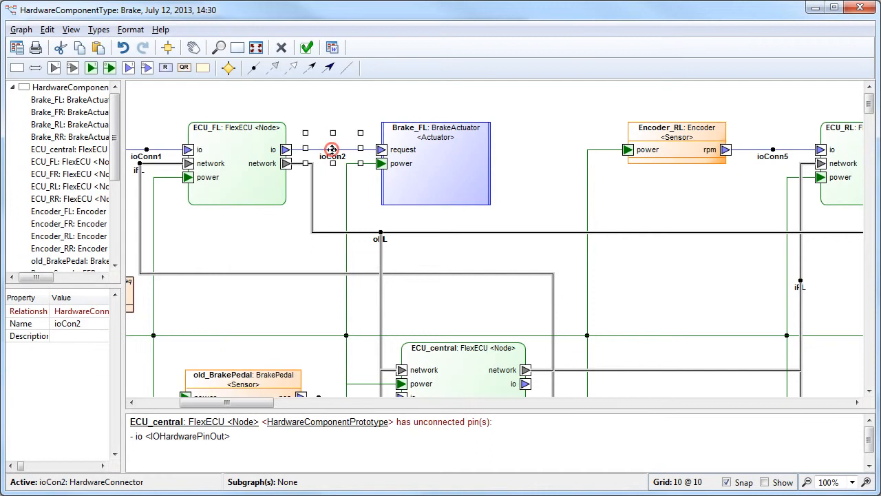
pyautogui.press('Delete')
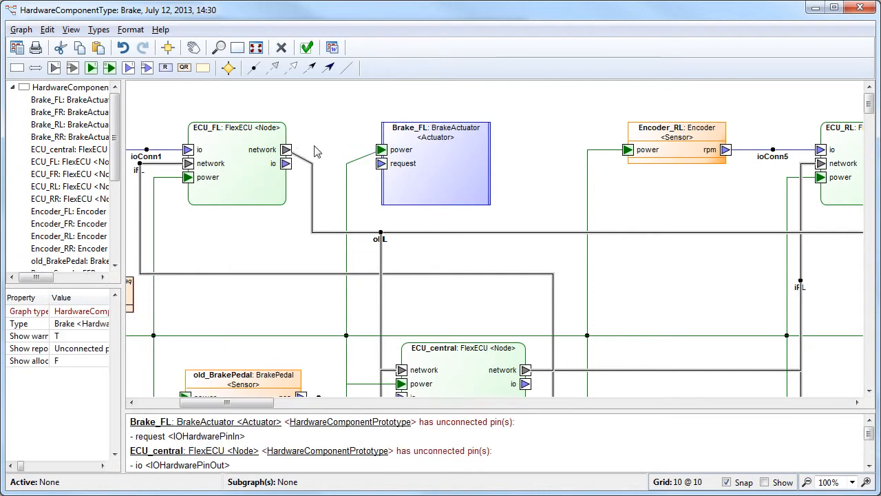
# Try to connect ECU_FL's io output pin to the power pin of Encoder_RL with a HardwareConnector
pyautogui.click(253, 68)
pyautogui.moveTo(287, 168); pyautogui.dragTo(627, 153)
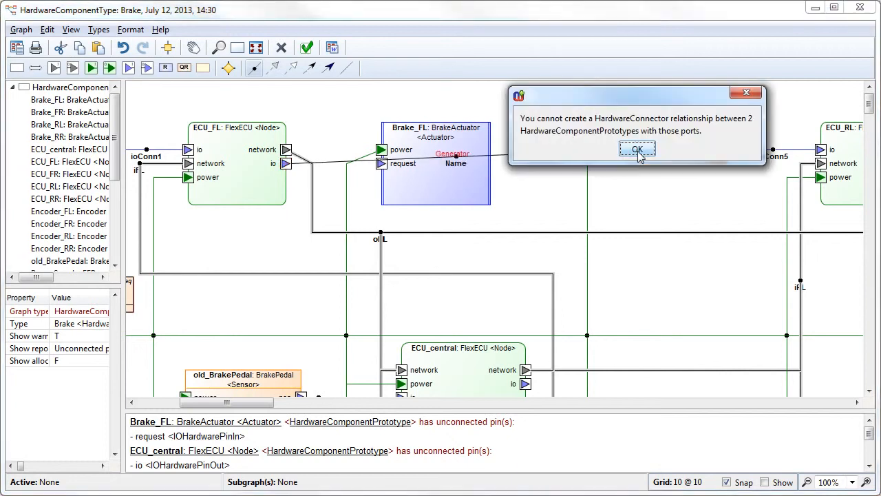
pyautogui.click(638, 150)
# Connect ECU_FL's io output pin to the request pin of Brake_FL with a HardwareConnector named yr
pyautogui.click(254, 68)
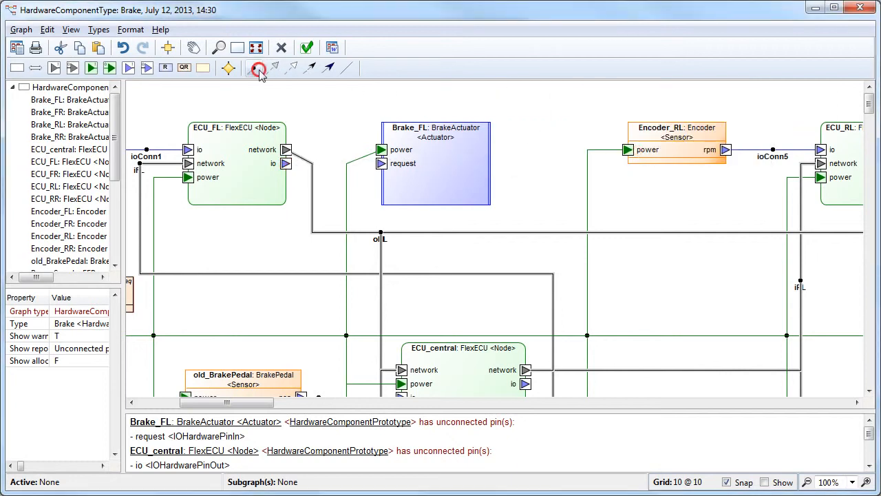
pyautogui.moveTo(285, 163); pyautogui.dragTo(382, 171)
pyautogui.click(295, 100)
pyautogui.write('yr')
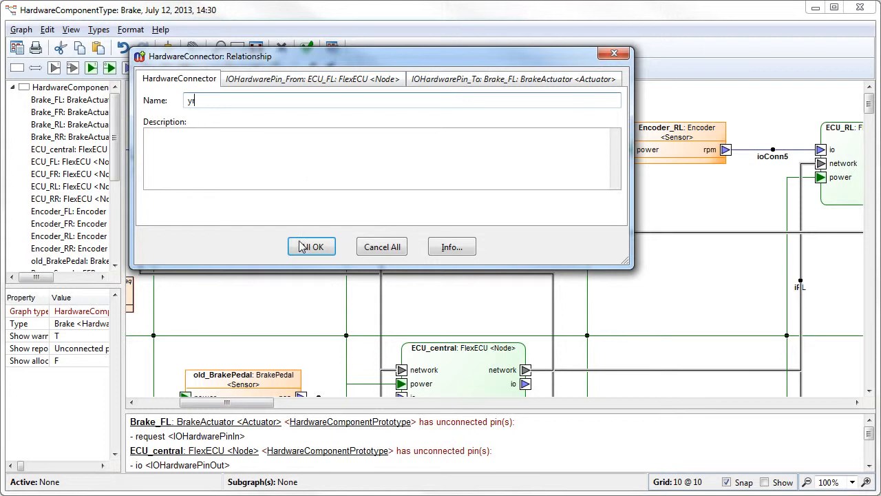
pyautogui.click(312, 246)
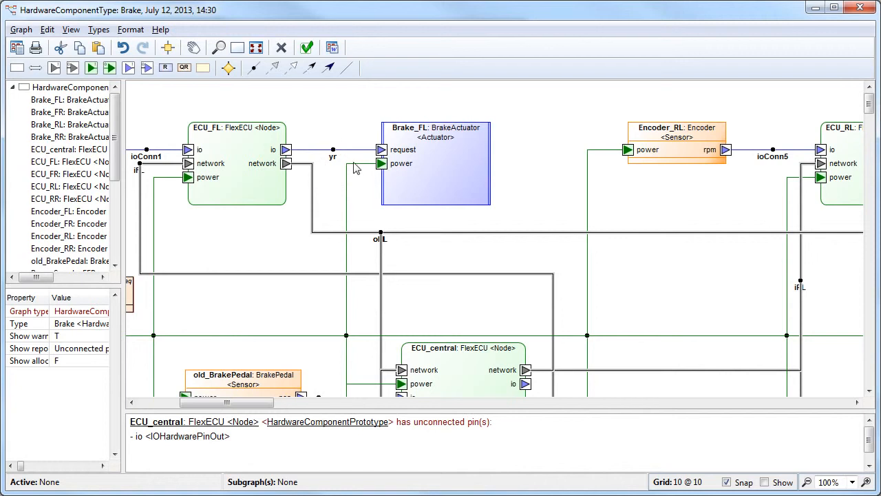
# Shorten the Brake_FL actuator symbol from its lower edge to just below its power pin, and close the diagram
pyautogui.click(448, 169)
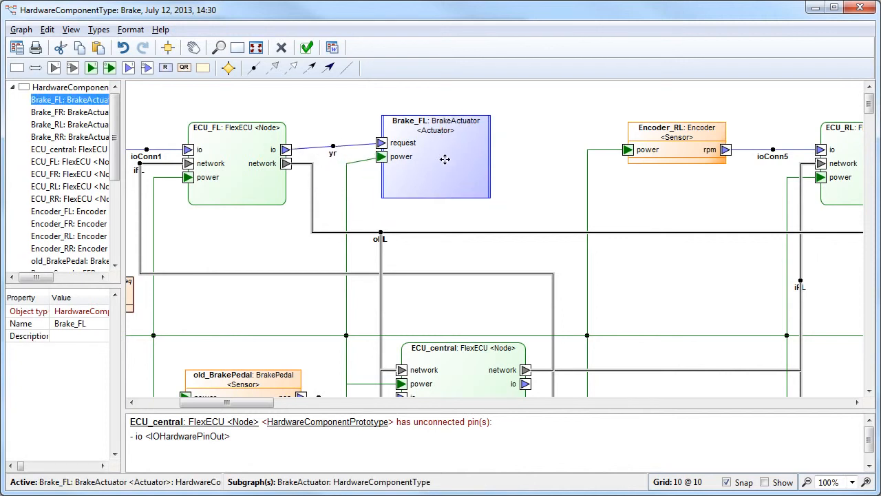
pyautogui.click(445, 161)
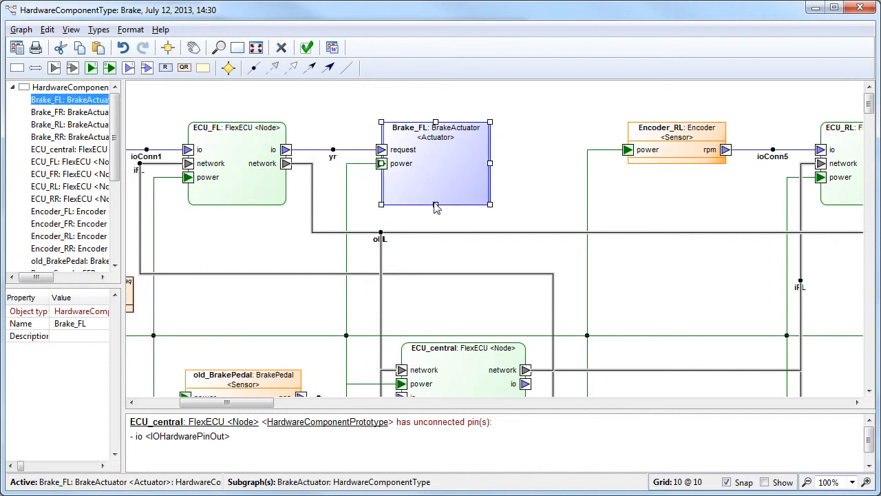
pyautogui.moveTo(435, 205); pyautogui.dragTo(436, 177)
pyautogui.click(445, 202)
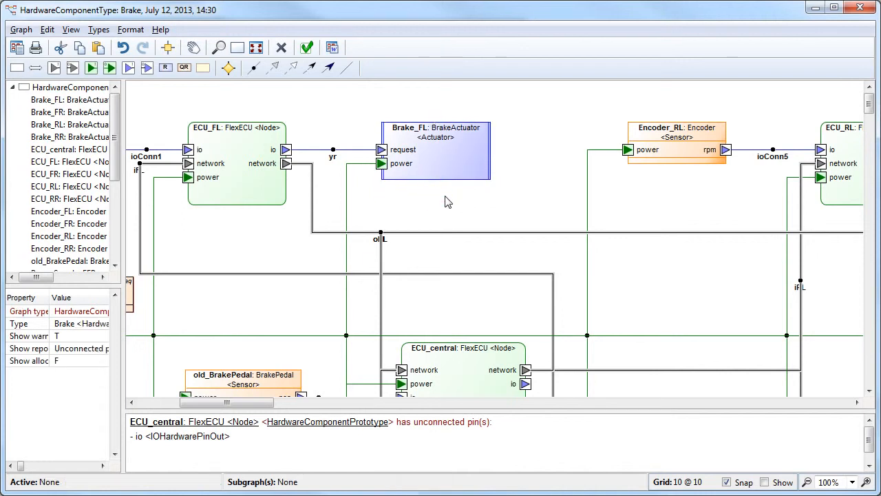
pyautogui.click(860, 6)
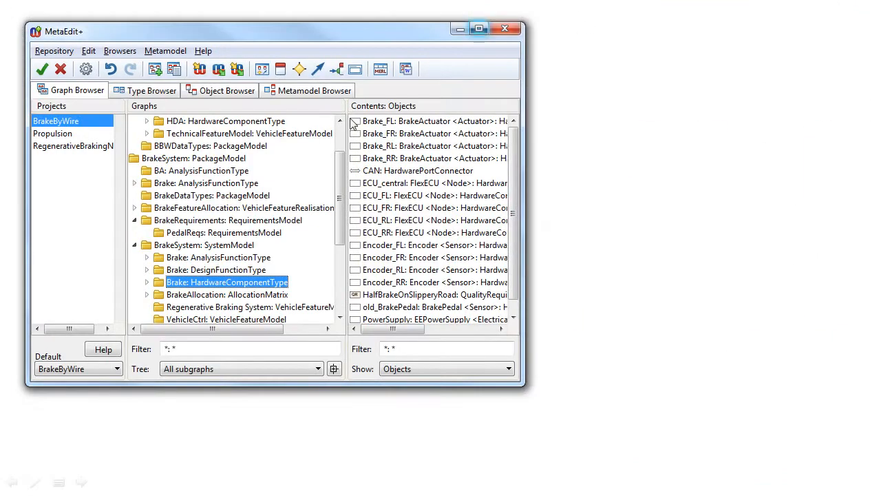
# Open the BrakeAllocation matrix in a maximized window and try to allocate the BrakeRR hardware function to ECU_FR
pyautogui.doubleClick(242, 297)
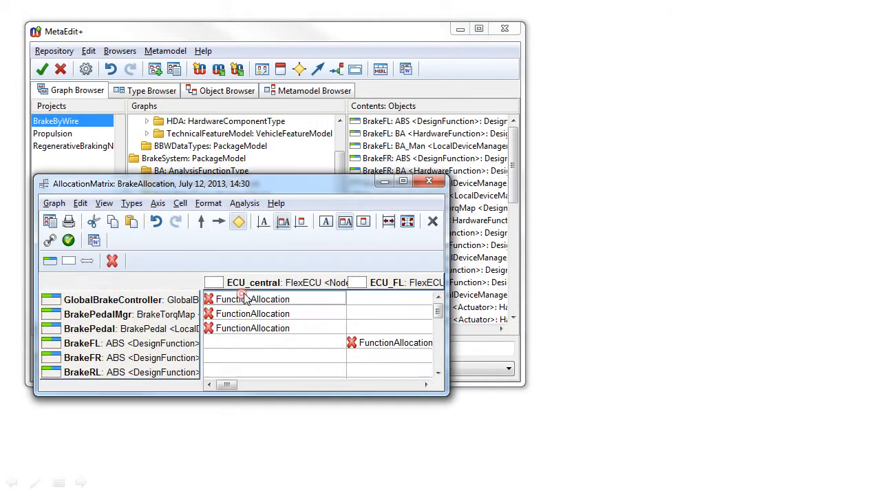
pyautogui.doubleClick(328, 183)
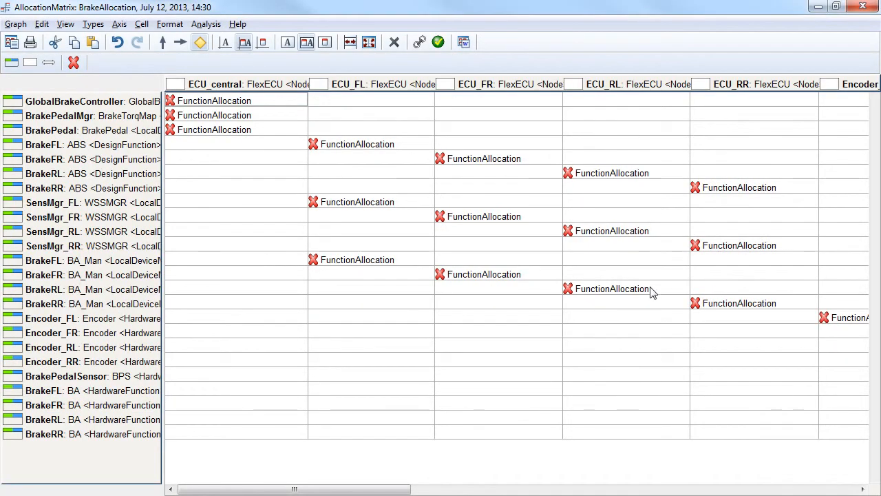
pyautogui.doubleClick(491, 433)
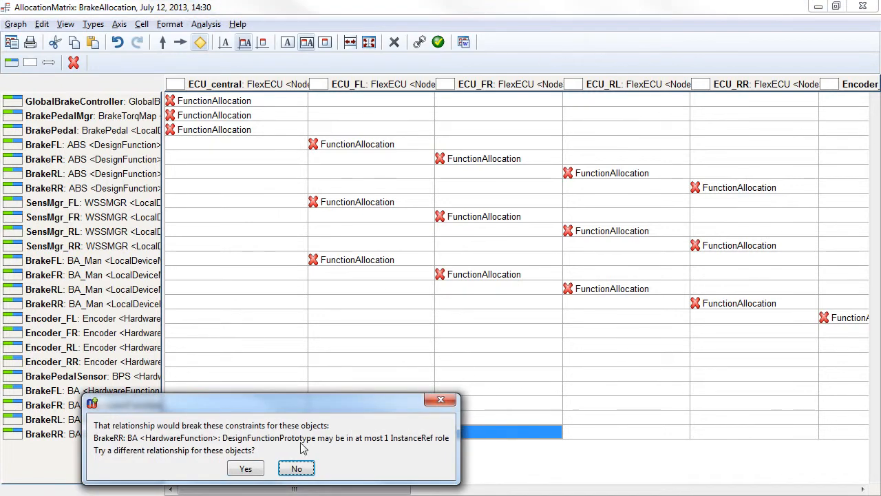
pyautogui.click(296, 469)
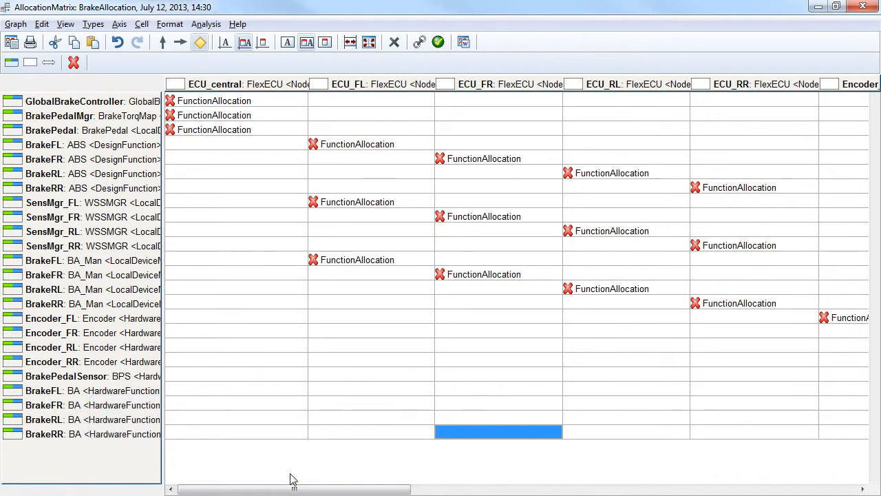
# Review the brake actuator allocations and the generators available for the matrix, and close the matrix
pyautogui.moveTo(391, 489); pyautogui.dragTo(596, 489)
pyautogui.moveTo(500, 489); pyautogui.dragTo(746, 489)
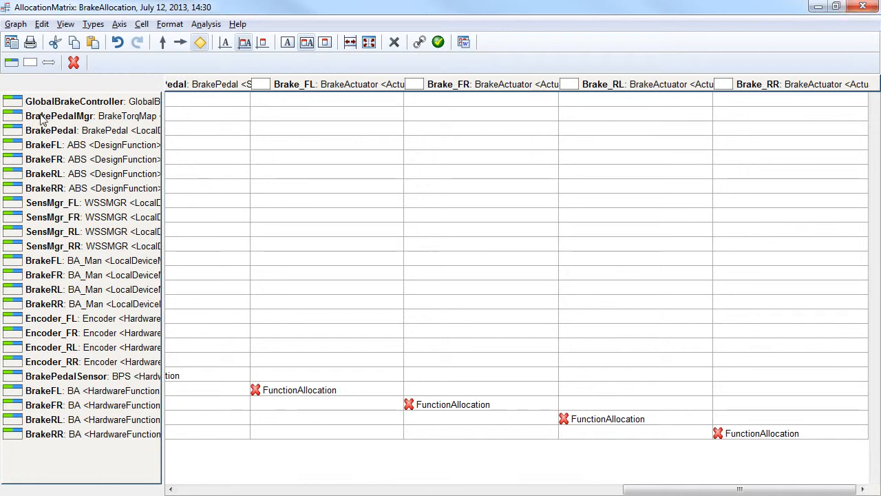
pyautogui.click(11, 42)
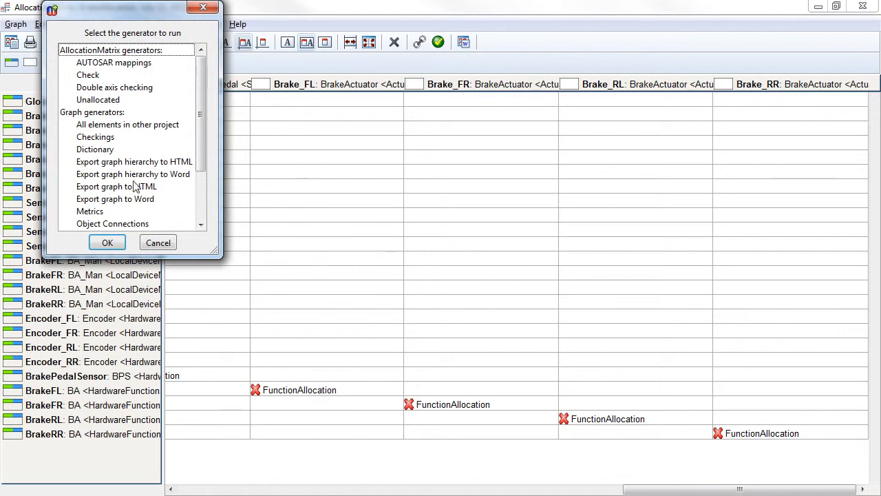
pyautogui.scroll(-2, 165, 207)
pyautogui.scroll(2, 165, 198)
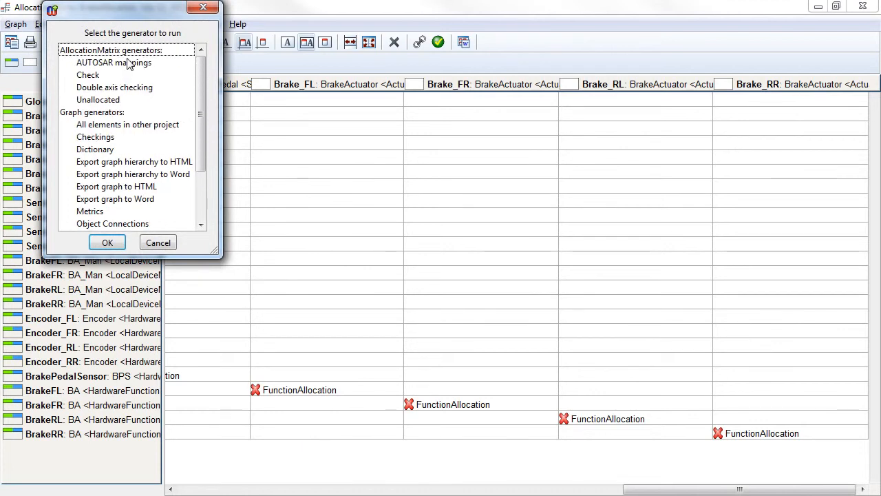
pyautogui.click(158, 243)
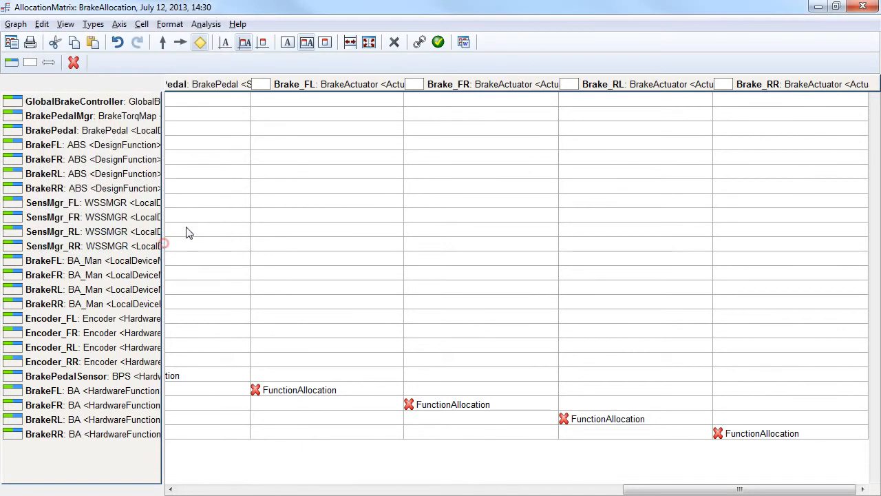
pyautogui.click(861, 7)
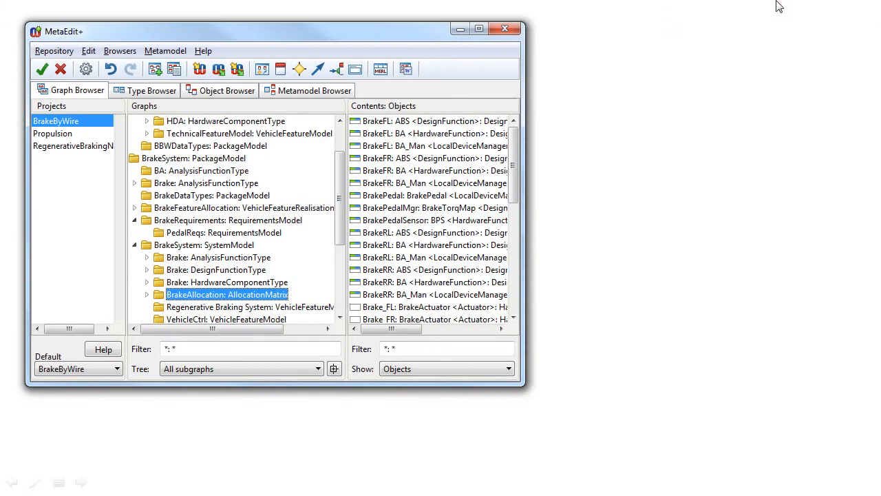
# Reopen the Brake hardware component diagram at 100% zoom and turn on the display of allocated prototypes
pyautogui.doubleClick(241, 281)
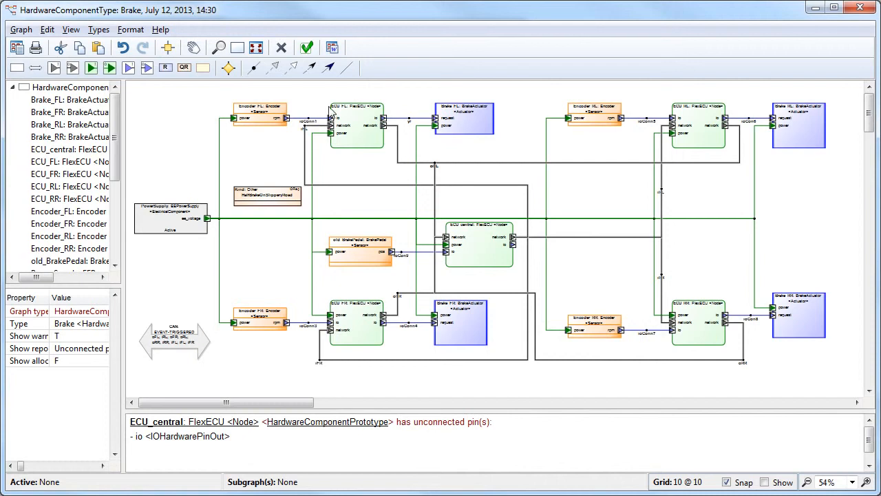
pyautogui.click(237, 48)
pyautogui.click(870, 100)
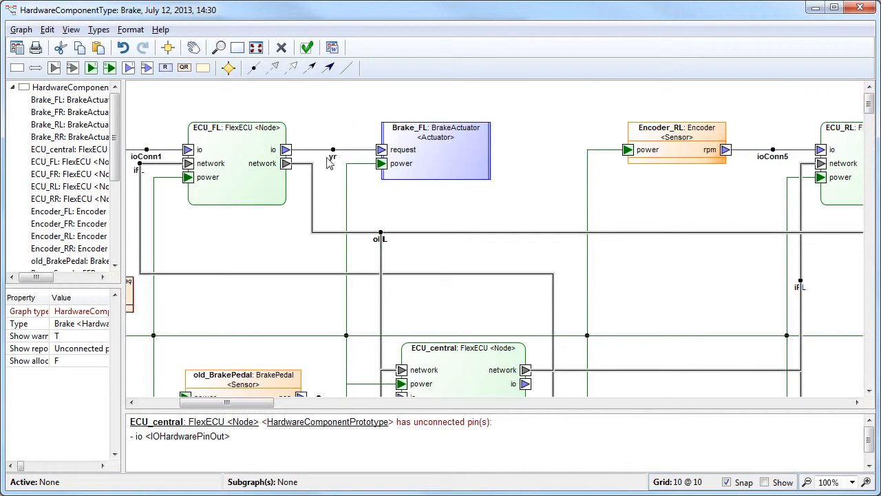
pyautogui.doubleClick(69, 361)
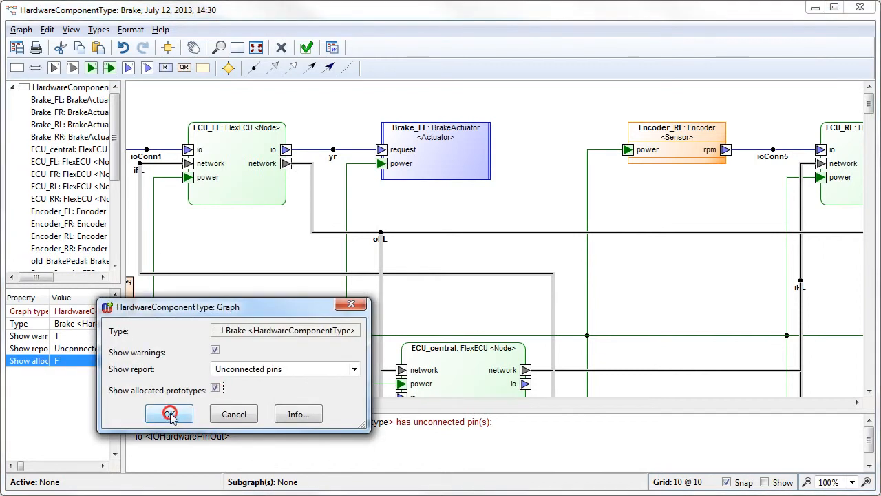
pyautogui.click(170, 414)
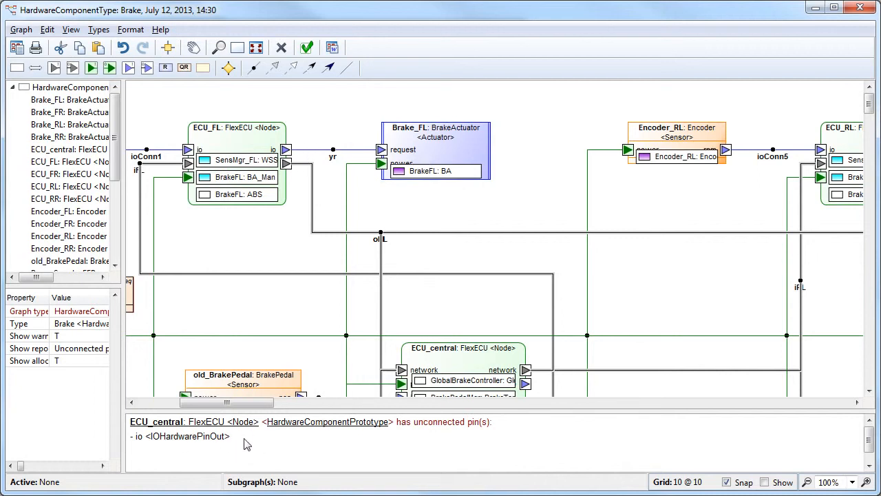
# Set the Brake hardware diagram's displayed report to HardwarePortConnectors
pyautogui.doubleClick(74, 348)
pyautogui.click(321, 355)
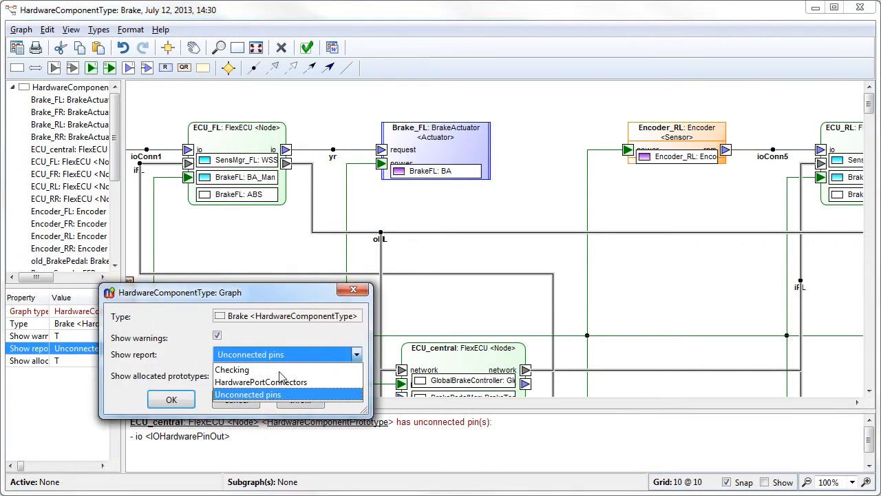
pyautogui.click(268, 382)
pyautogui.click(171, 399)
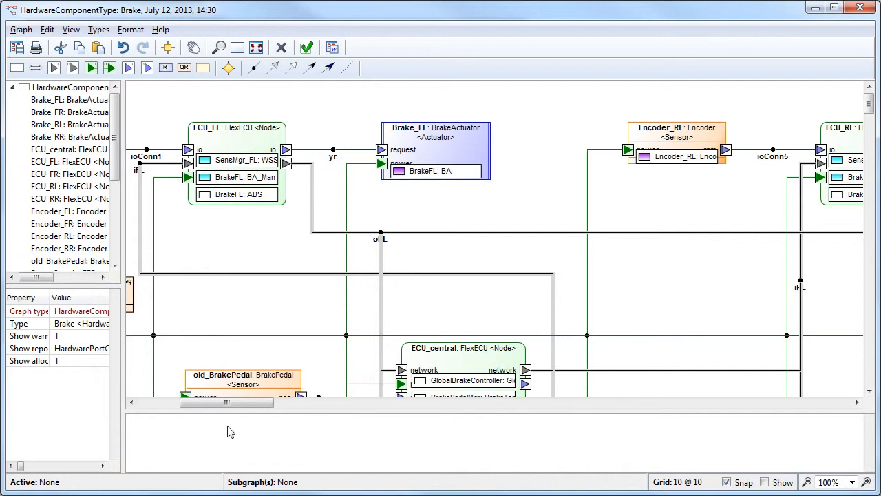
# Set the Brake hardware diagram's displayed report to Checking
pyautogui.doubleClick(73, 348)
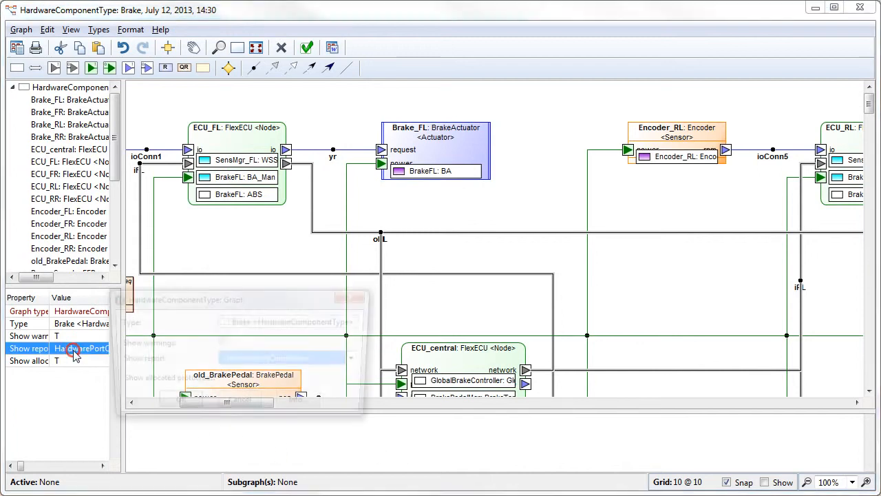
pyautogui.click(240, 363)
pyautogui.click(237, 370)
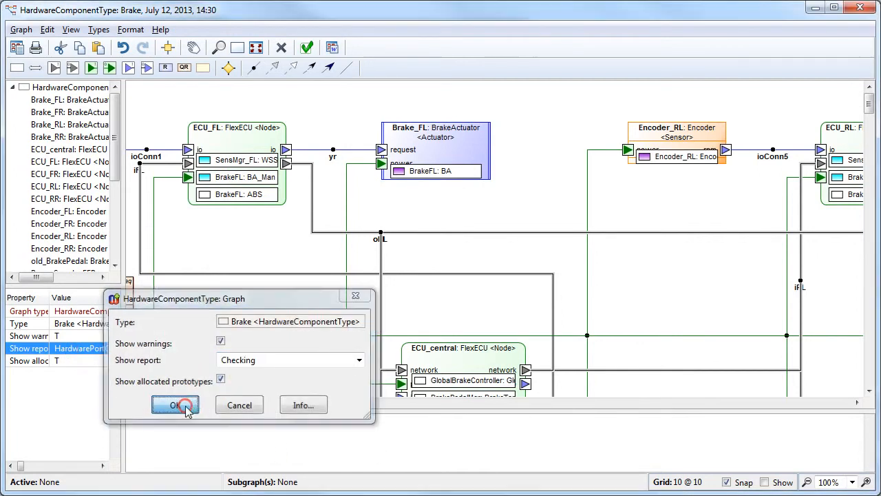
pyautogui.click(178, 405)
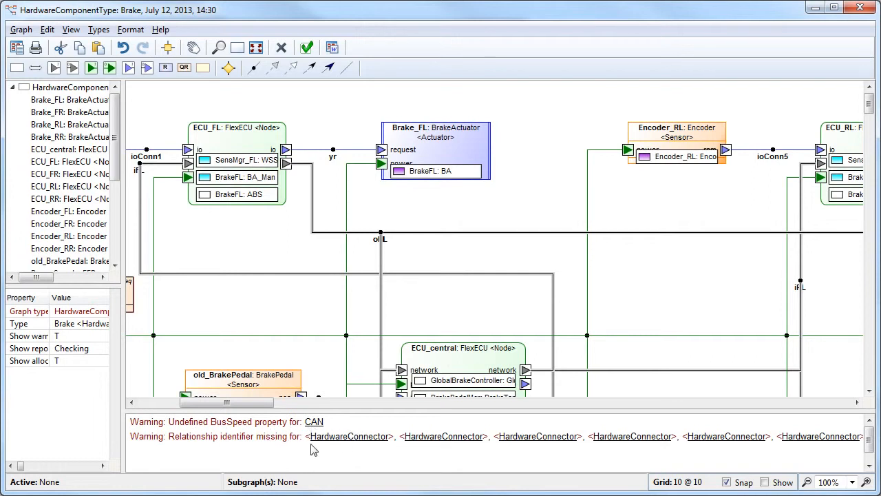
# Locate the CAN port connector from its report warning, set its BusSpeed to 1900, and close the diagram
pyautogui.moveTo(197, 403); pyautogui.dragTo(156, 417)
pyautogui.click(314, 421)
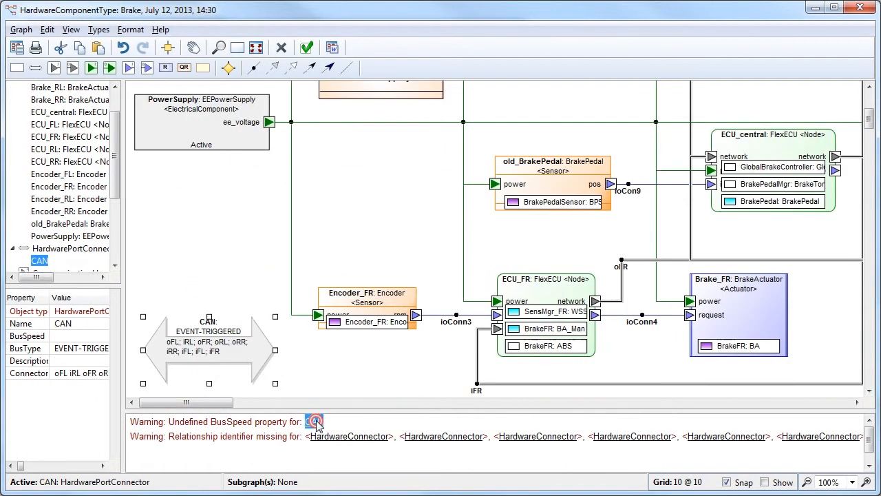
pyautogui.doubleClick(220, 346)
pyautogui.click(381, 268)
pyautogui.press('Return')
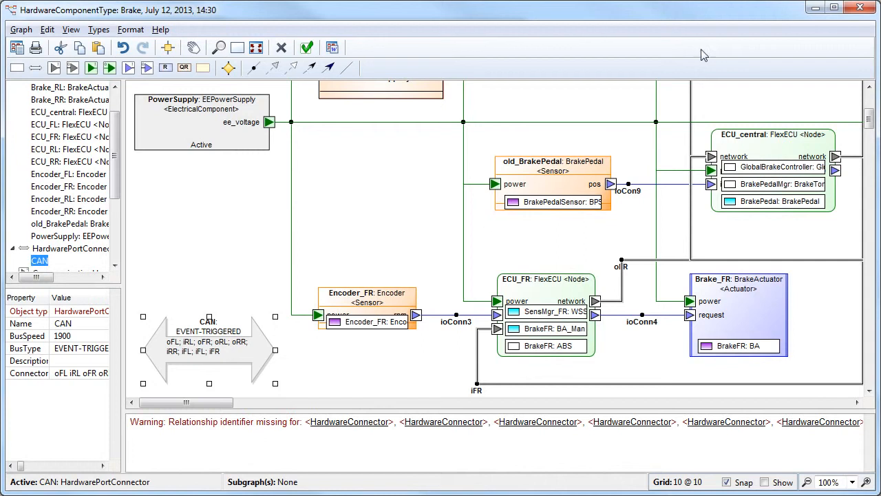
pyautogui.click(860, 8)
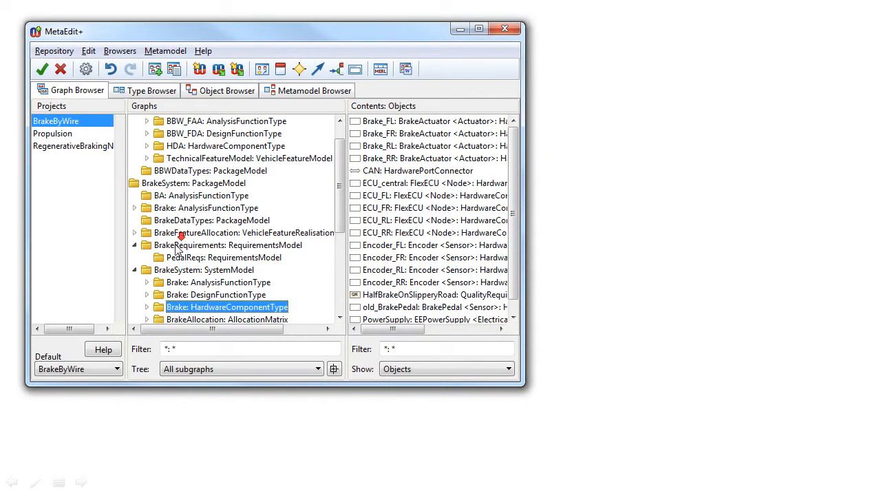
# Open the BrakeSystem package model diagram, run its Check report, and close the generated output
pyautogui.scroll(-1, 179, 241)
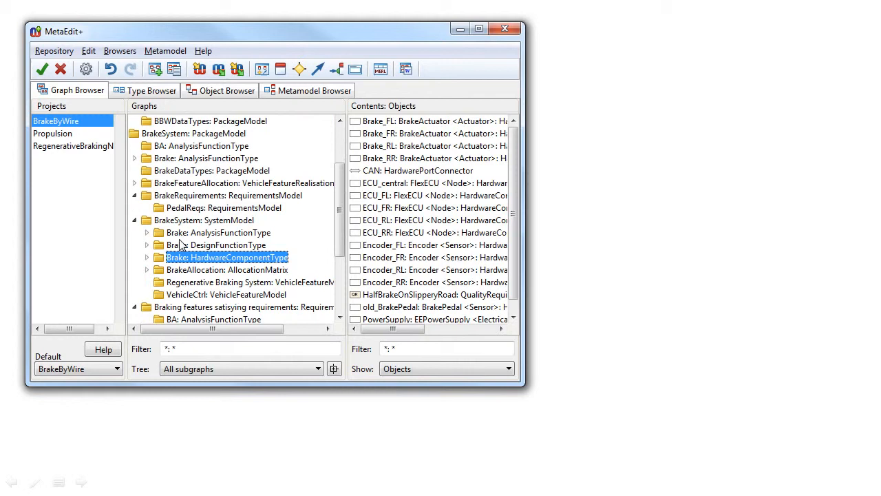
pyautogui.click(212, 221)
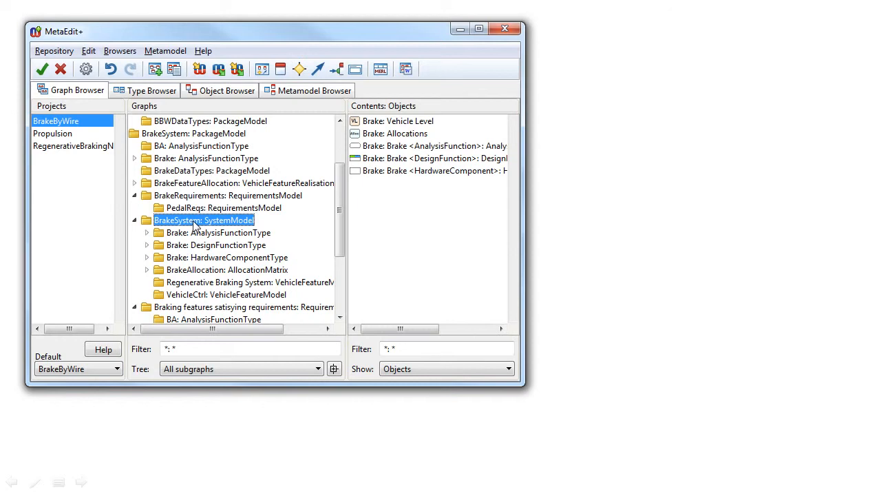
pyautogui.scroll(2, 199, 223)
pyautogui.doubleClick(196, 171)
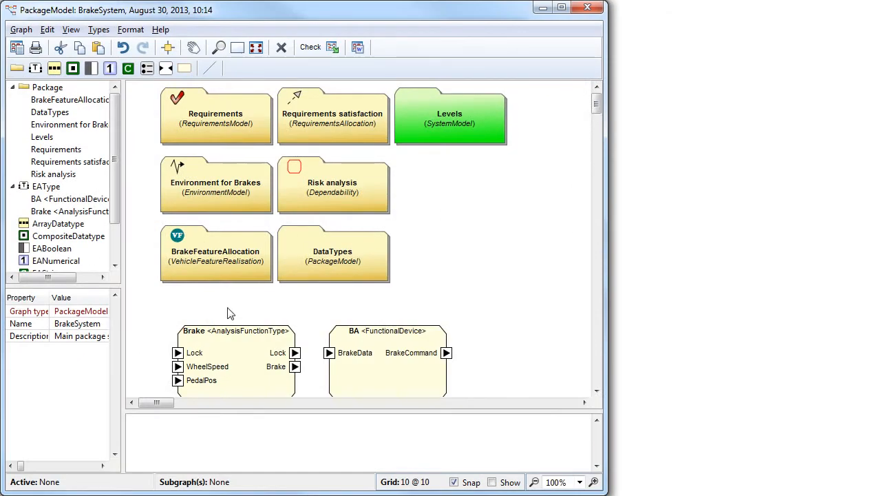
pyautogui.click(308, 49)
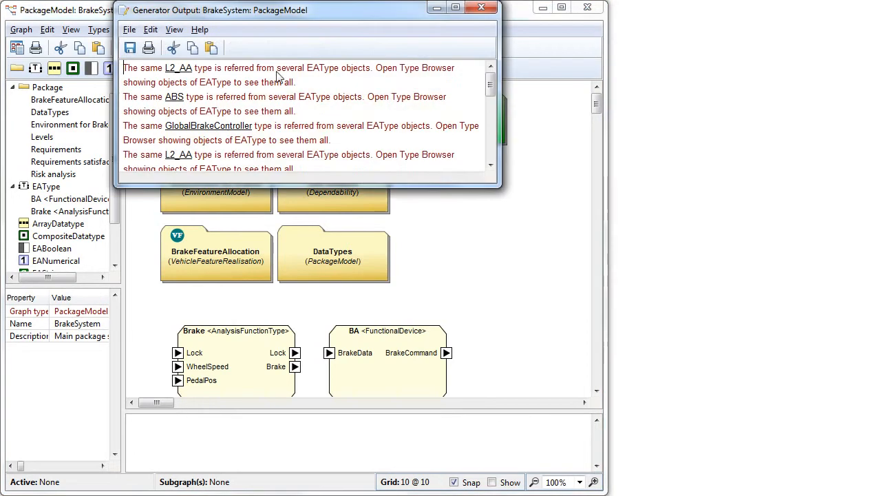
pyautogui.click(482, 7)
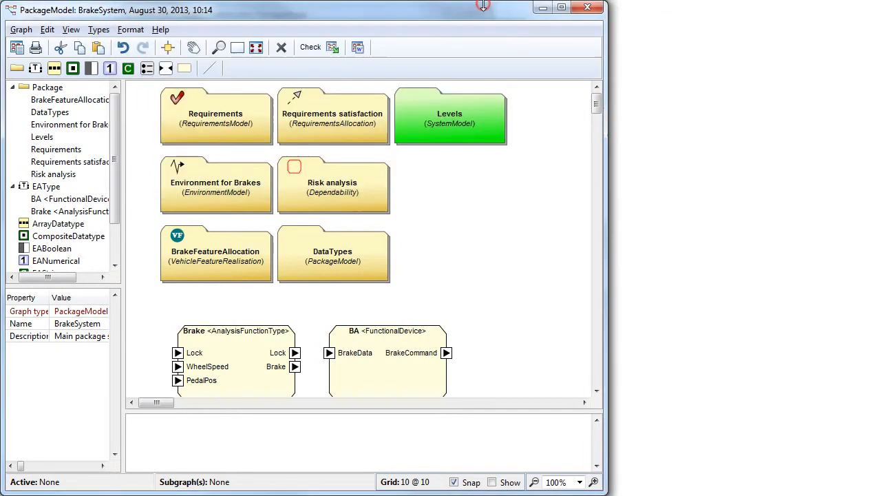
# Run the Realization relationships generator on the BrakeSystem package model and close its output
pyautogui.click(20, 50)
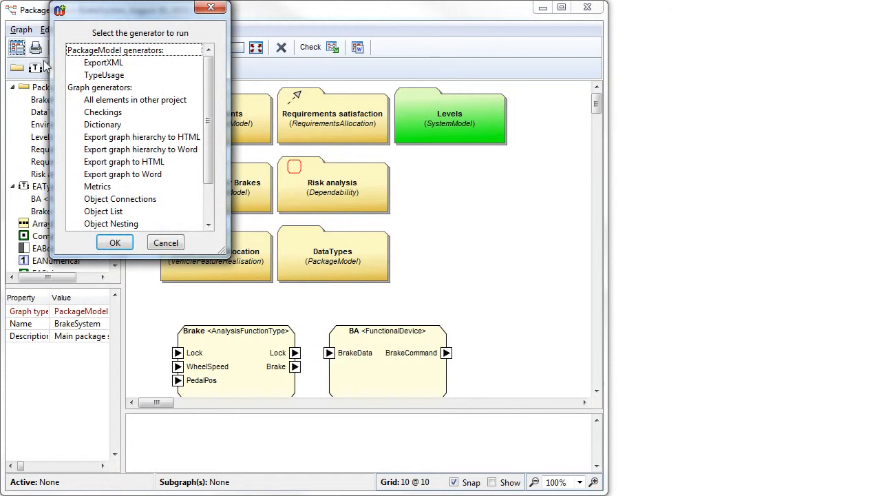
pyautogui.scroll(-2, 124, 180)
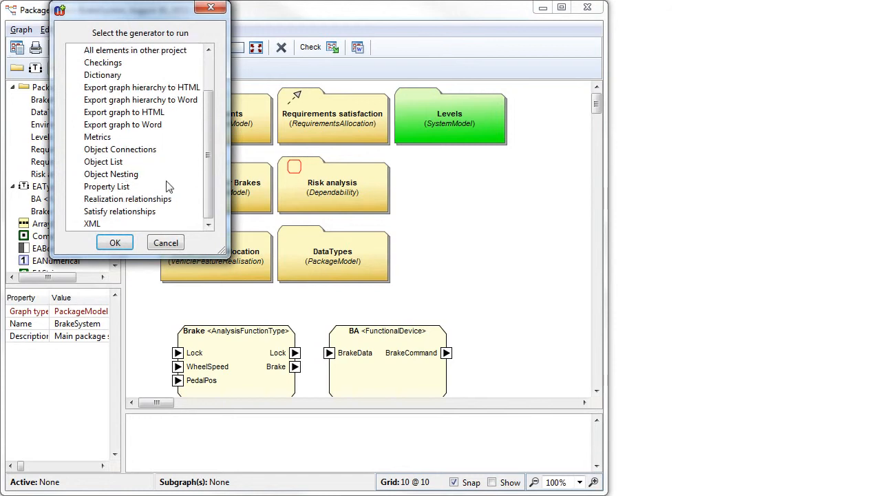
pyautogui.doubleClick(132, 199)
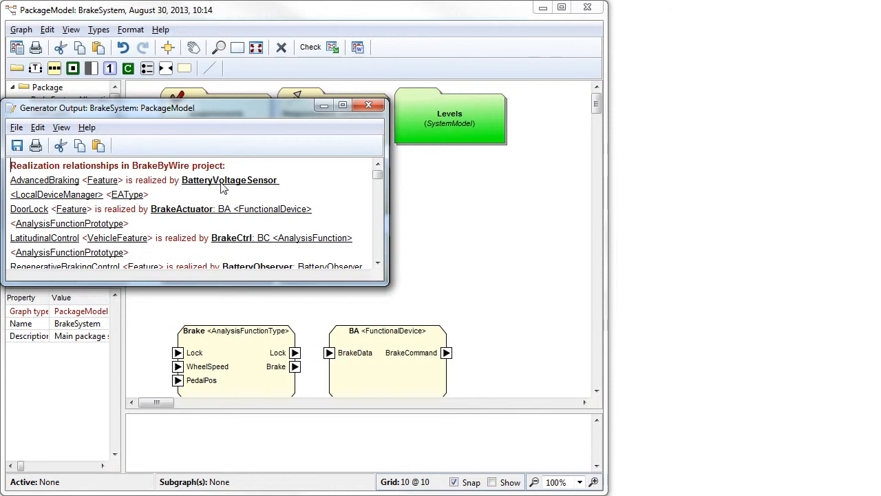
pyautogui.click(367, 106)
# Run the Satisfy relationships generator on the BrakeSystem package model, review the listed relationships in an enlarged output window, and close it
pyautogui.click(20, 47)
pyautogui.scroll(-2, 157, 144)
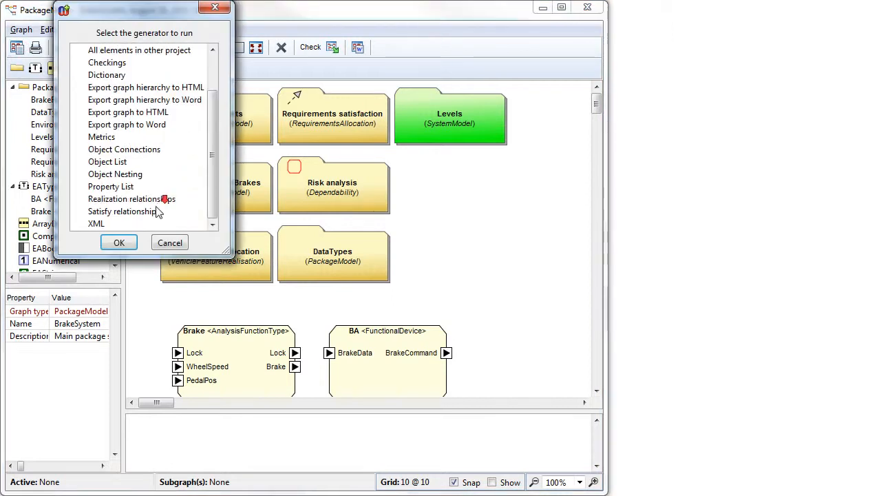
pyautogui.click(157, 211)
pyautogui.doubleClick(157, 210)
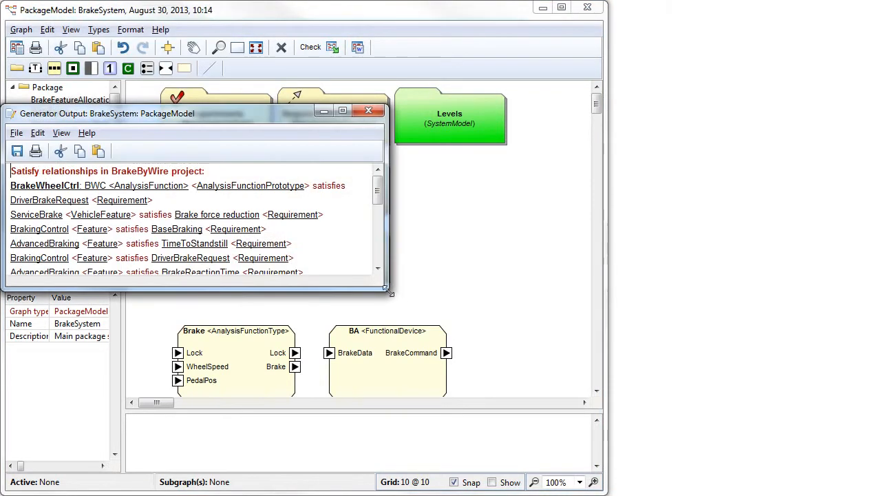
pyautogui.moveTo(374, 286); pyautogui.dragTo(375, 383)
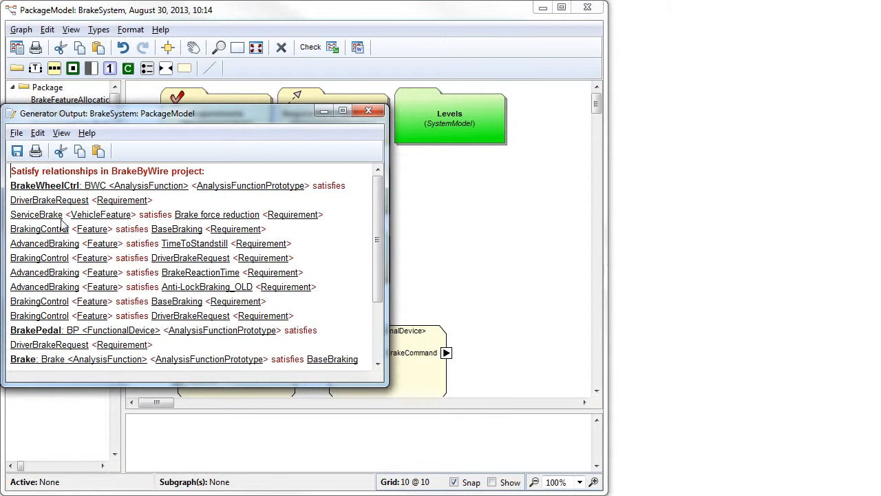
pyautogui.scroll(-1, 63, 230)
pyautogui.scroll(-1, 63, 232)
pyautogui.scroll(2, 67, 233)
pyautogui.click(368, 111)
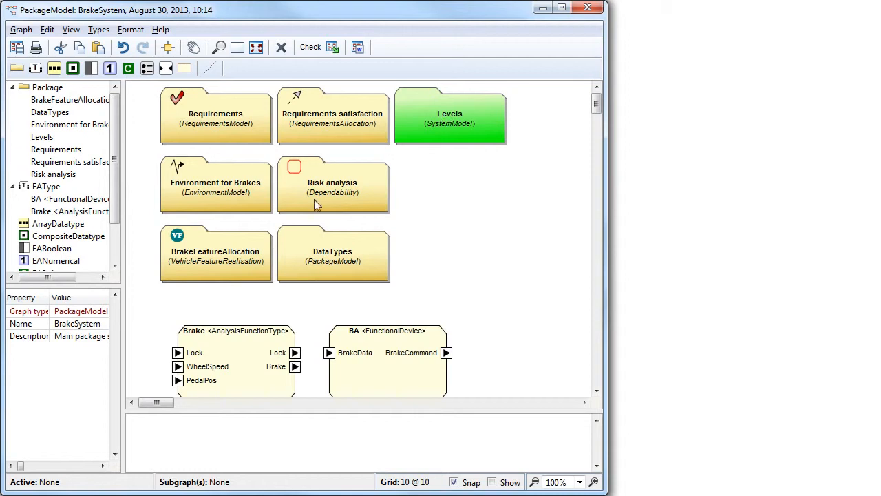
# View the BrakeFeatureAllocation matrix and the Environment for Brakes diagram from their packages, closing each one
pyautogui.doubleClick(228, 270)
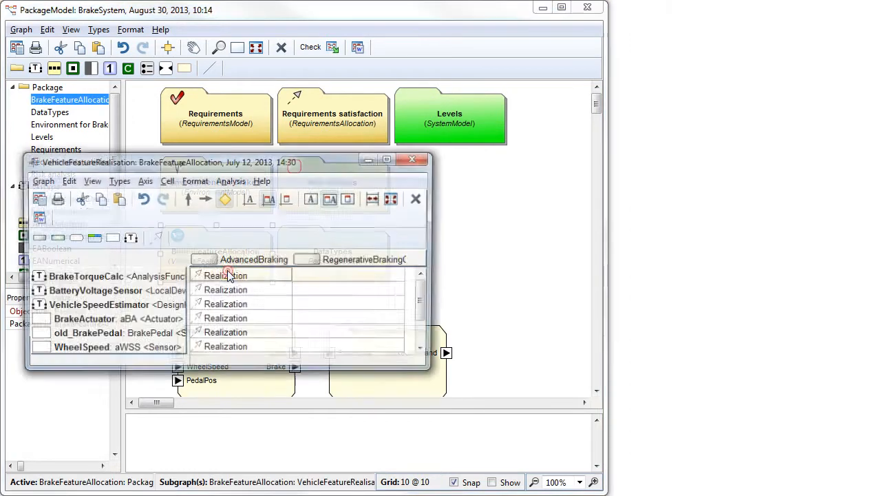
pyautogui.click(415, 157)
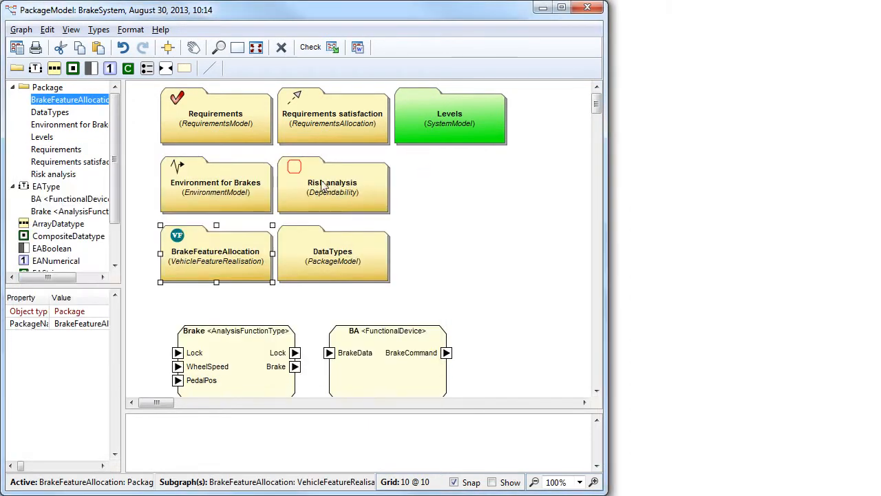
pyautogui.keyDown('shift'); pyautogui.click(245, 181); pyautogui.keyUp('shift')
pyautogui.doubleClick(244, 181)
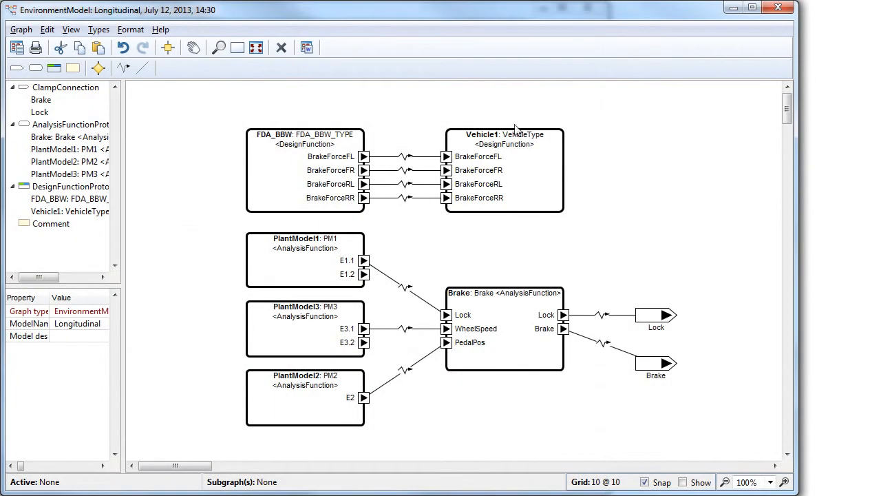
pyautogui.click(776, 6)
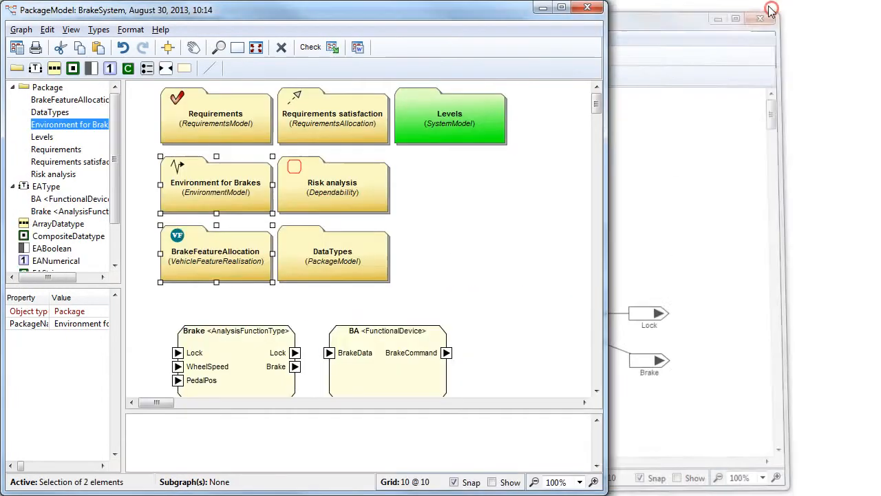
# View the package model inside the DataTypes package and close it
pyautogui.click(320, 256)
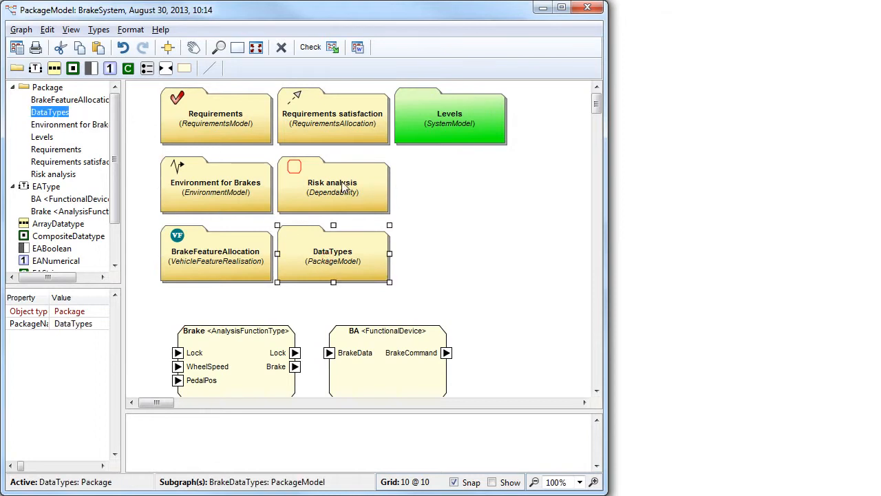
pyautogui.doubleClick(341, 255)
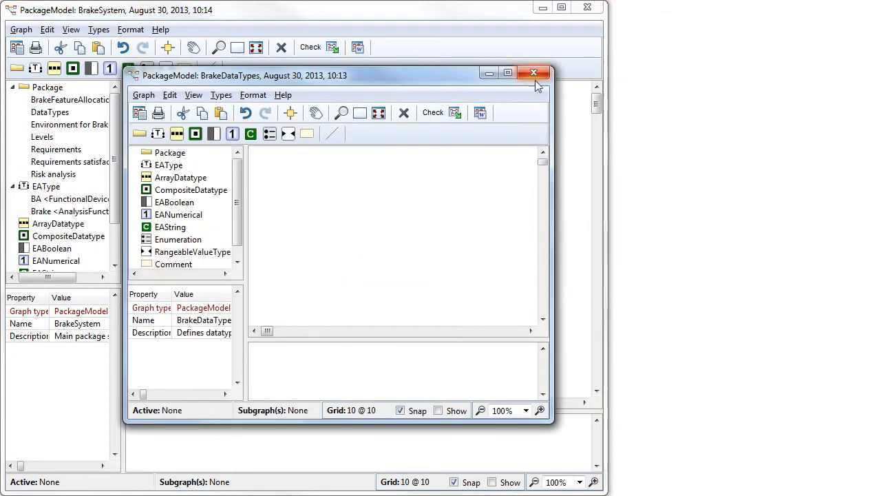
pyautogui.click(534, 74)
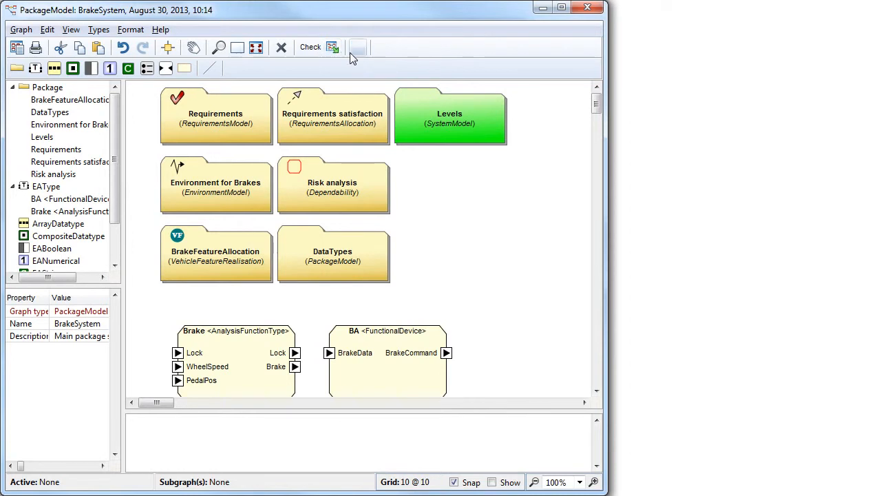
# Export the BrakeSystem graph hierarchy to HTML and follow the Levels package to its BrakeSystem decomposition page
pyautogui.click(17, 48)
pyautogui.doubleClick(133, 137)
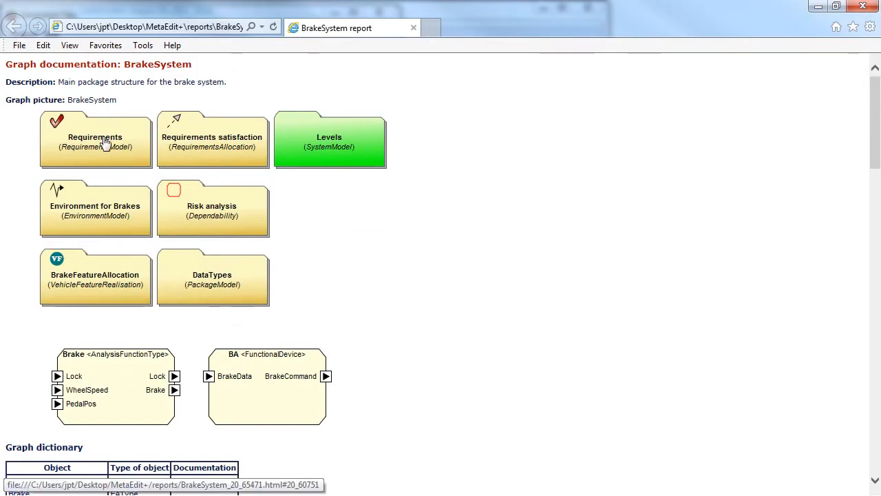
pyautogui.click(304, 151)
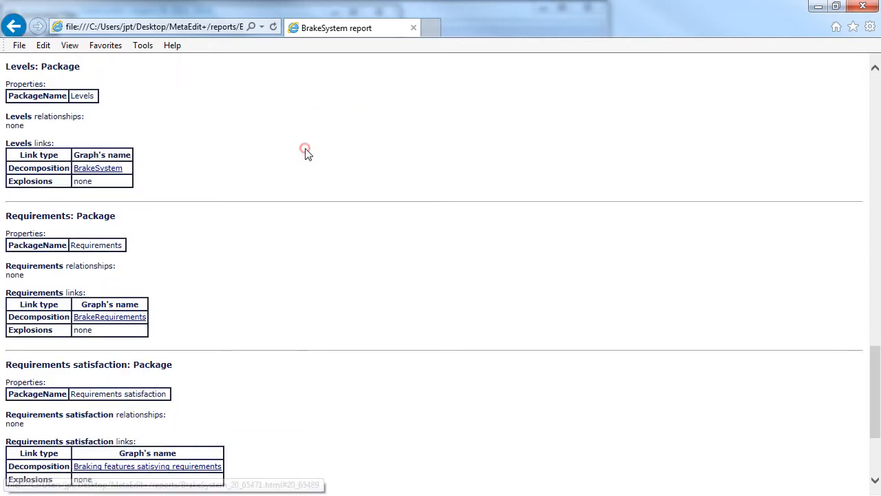
pyautogui.click(119, 169)
# Examine the analysis-level Brake function and its DriverBrakeRequest requirement in the HTML report, and close the browser and generated files list
pyautogui.click(117, 218)
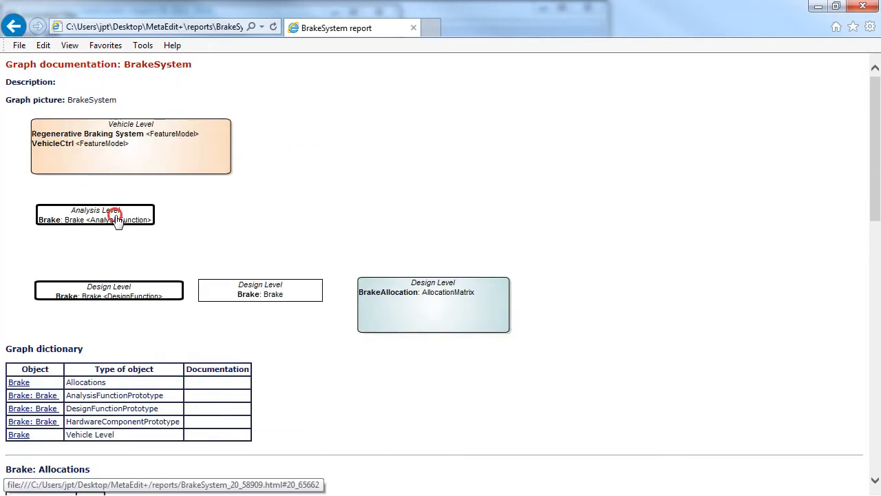
pyautogui.click(135, 180)
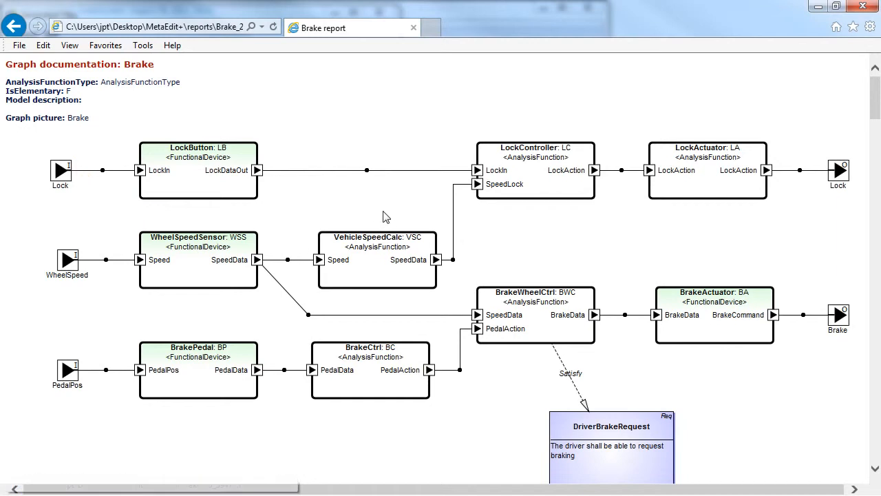
pyautogui.scroll(-2, 594, 396)
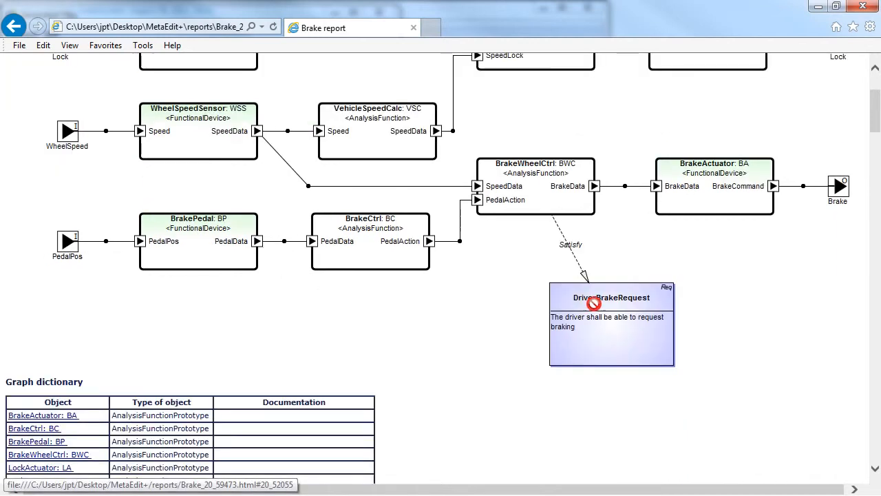
pyautogui.click(596, 313)
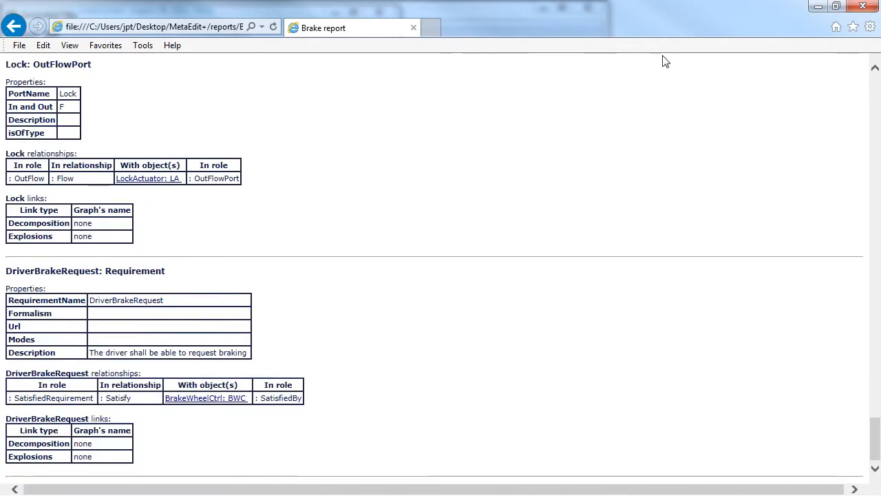
pyautogui.click(862, 6)
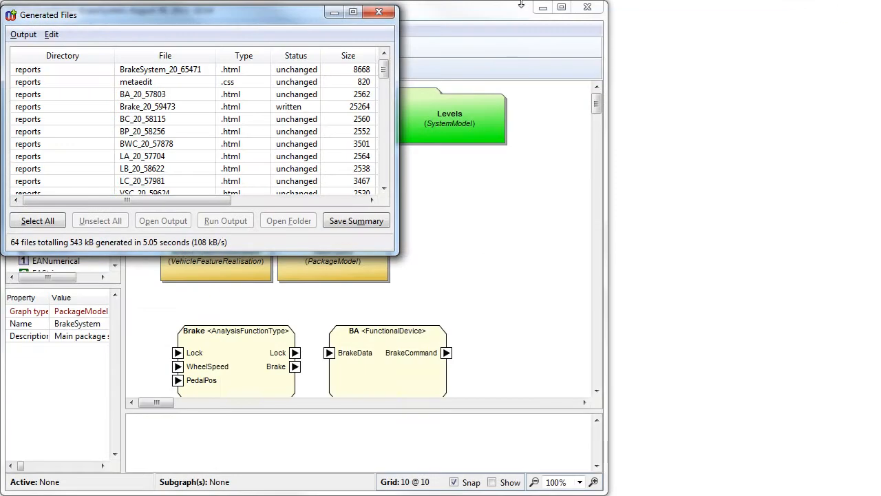
pyautogui.click(379, 14)
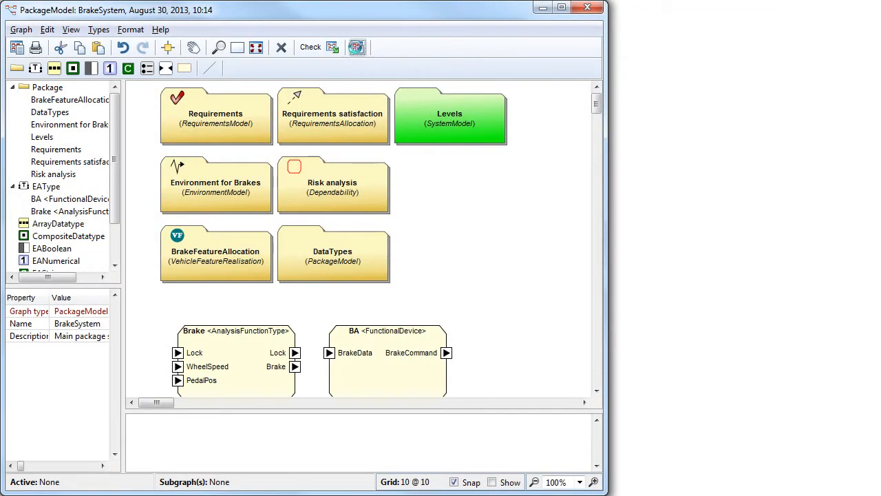
# Generate the Word documentation for the BrakeSystem package, close the generated files list, and return to the package model
pyautogui.click(357, 48)
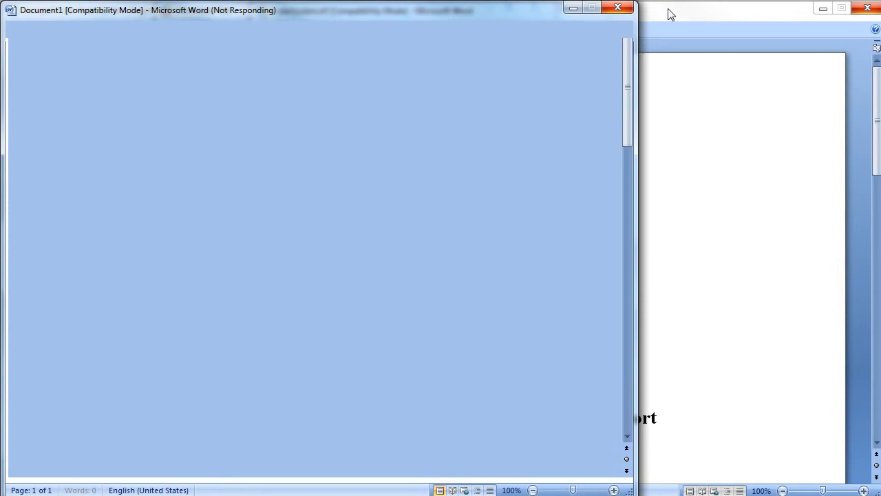
pyautogui.click(824, 12)
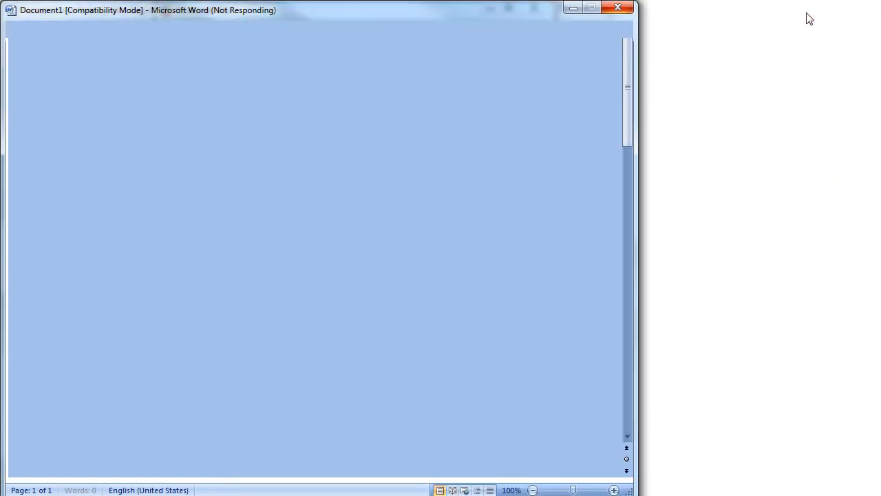
pyautogui.moveTo(430, 16); pyautogui.dragTo(666, 17)
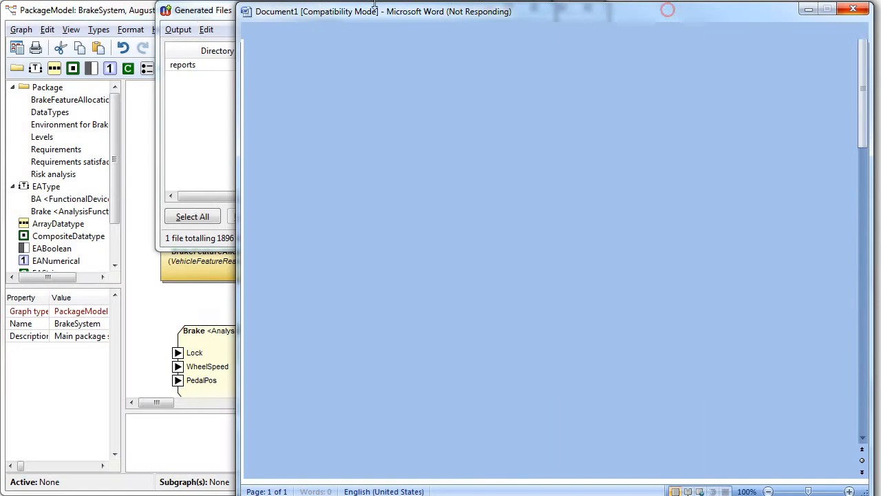
pyautogui.click(207, 20)
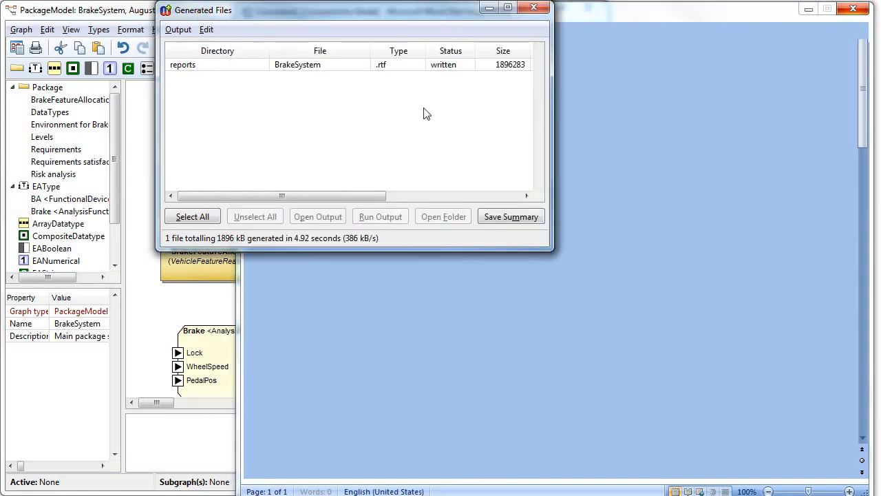
pyautogui.click(533, 8)
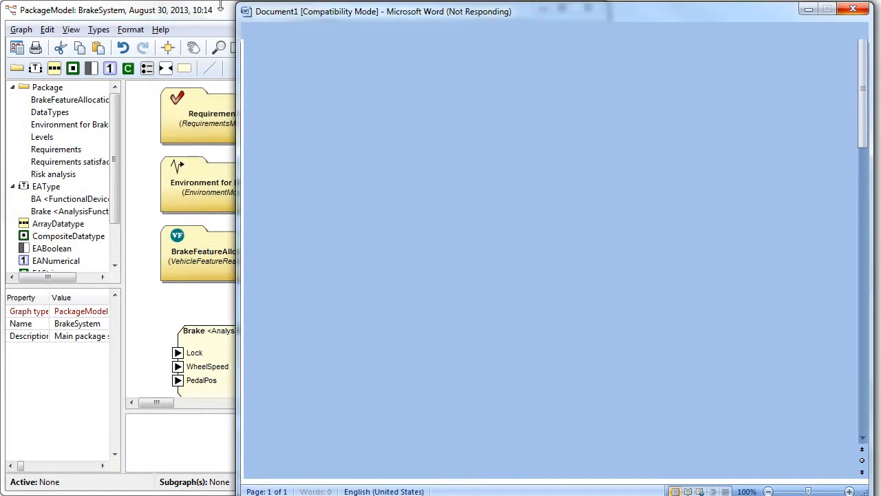
pyautogui.click(147, 14)
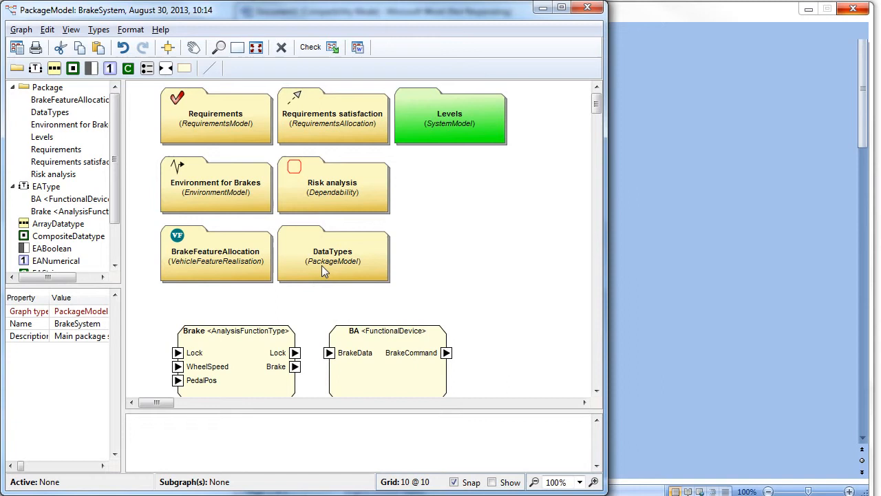
# View the Risk analysis dependability diagram and the Brake error model inside it, and close both
pyautogui.doubleClick(344, 190)
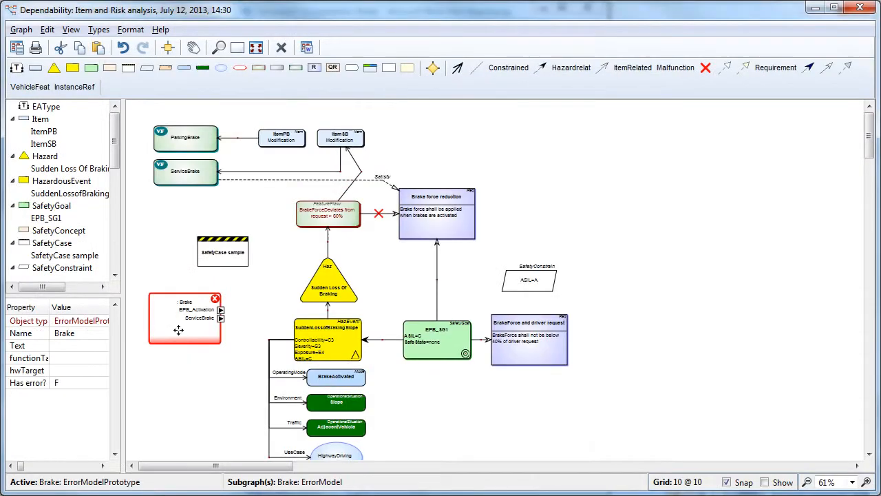
pyautogui.doubleClick(180, 335)
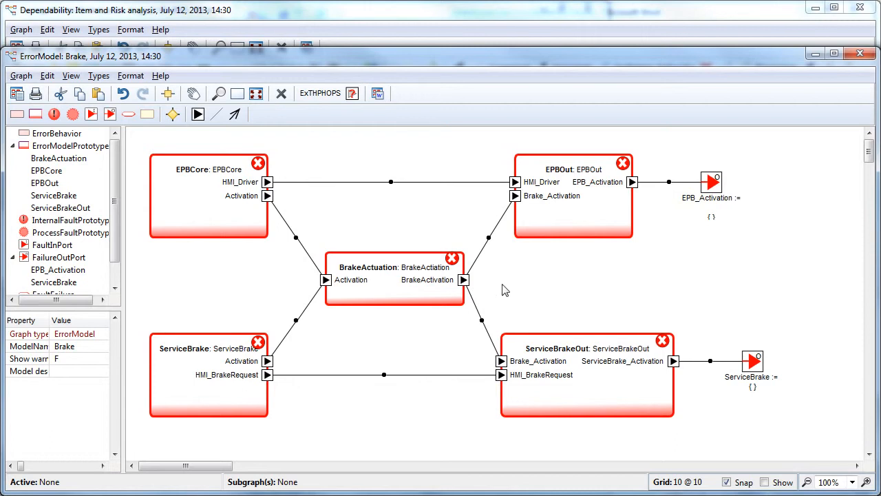
pyautogui.click(860, 54)
pyautogui.click(860, 8)
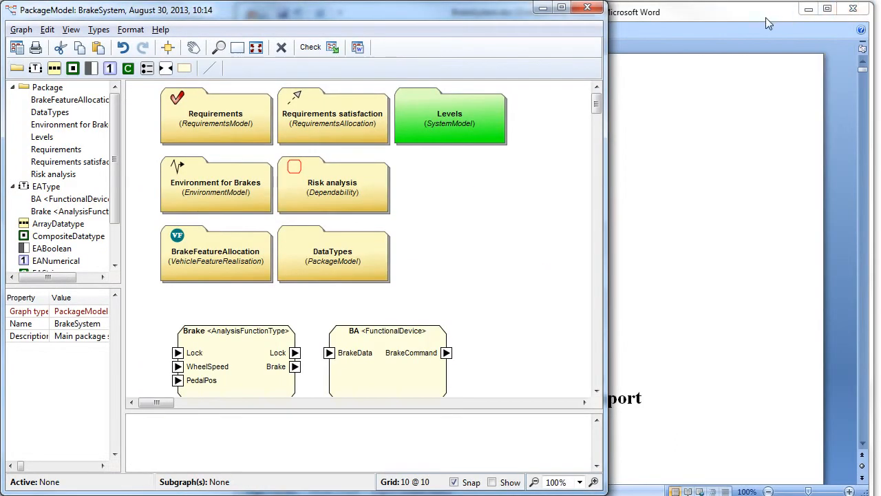
# Close the BrakeSystem package model and switch to Microsoft Word to examine the table of contents in BrakeSystem.doc
pyautogui.click(117, 148)
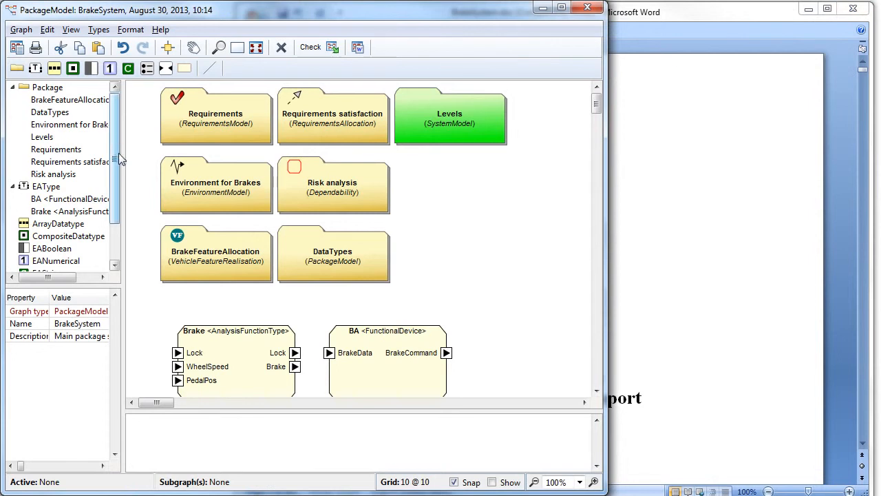
pyautogui.click(587, 8)
pyautogui.click(592, 220)
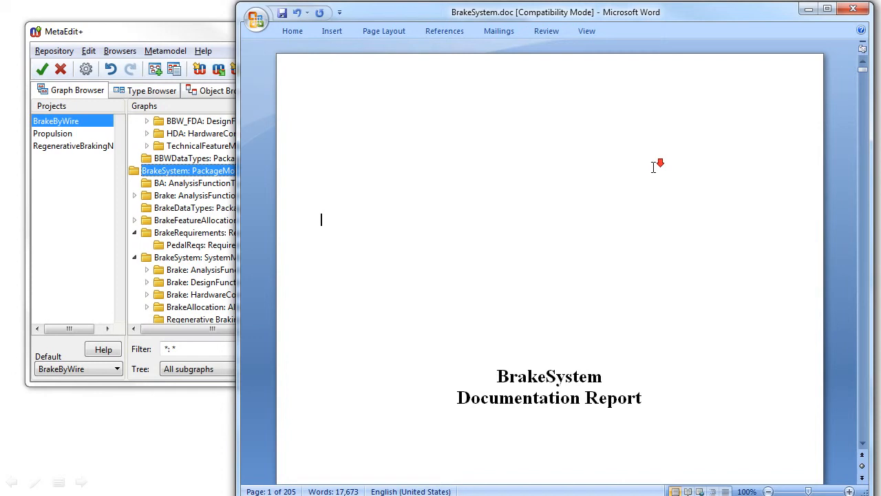
pyautogui.scroll(-10, 657, 172)
pyautogui.scroll(-15, 653, 207)
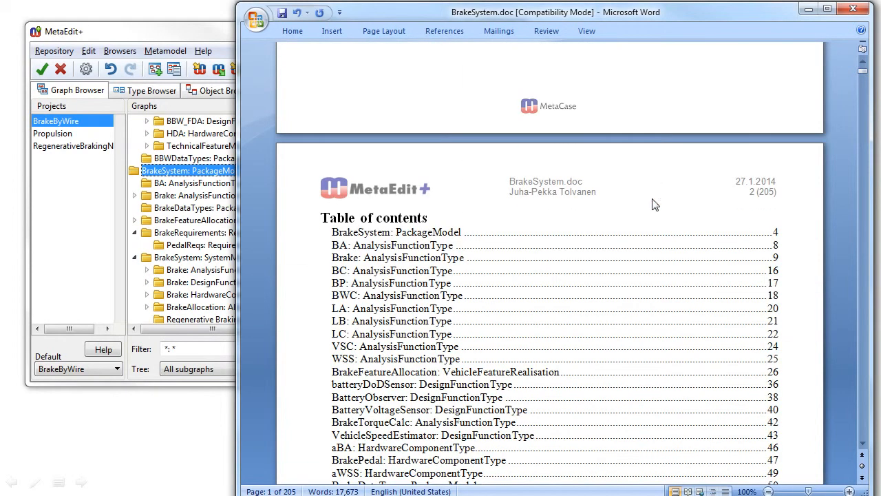
pyautogui.scroll(-8, 656, 201)
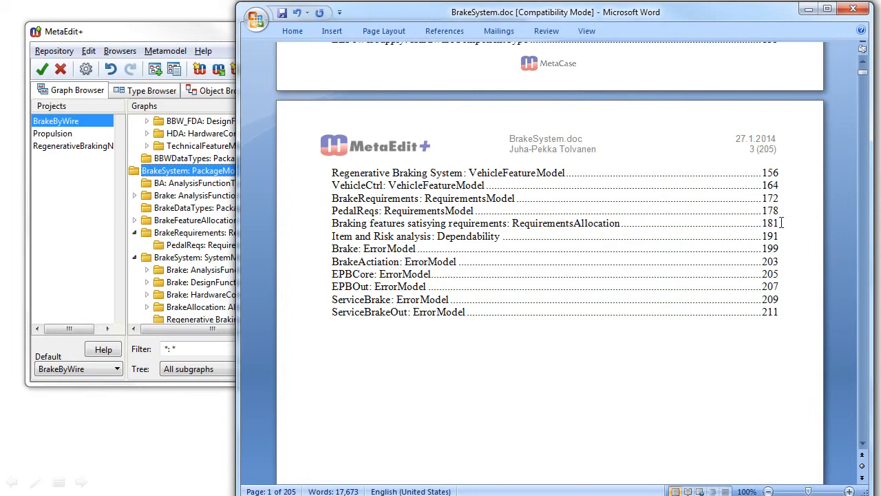
# Examine the BrakeSystem package section with its diagram and graph dictionary in the Word document, and close Microsoft Word
pyautogui.scroll(-10, 718, 206)
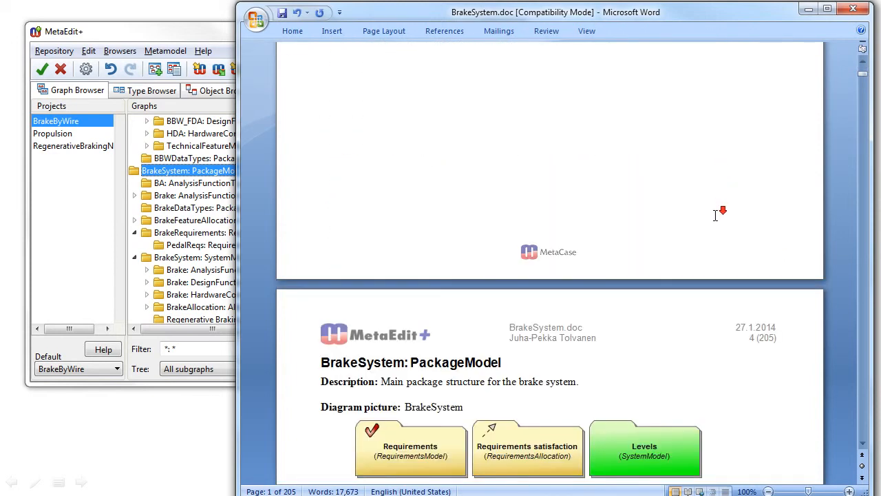
pyautogui.scroll(-6, 715, 215)
pyautogui.scroll(-12, 521, 260)
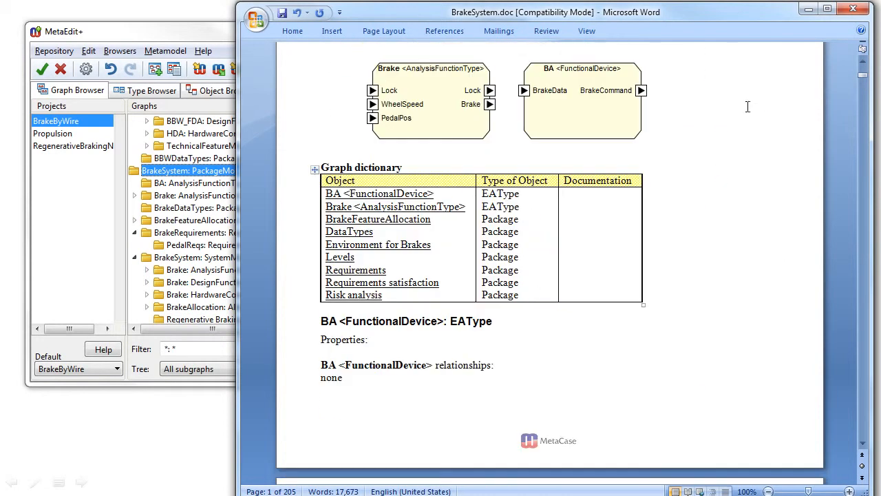
pyautogui.click(848, 8)
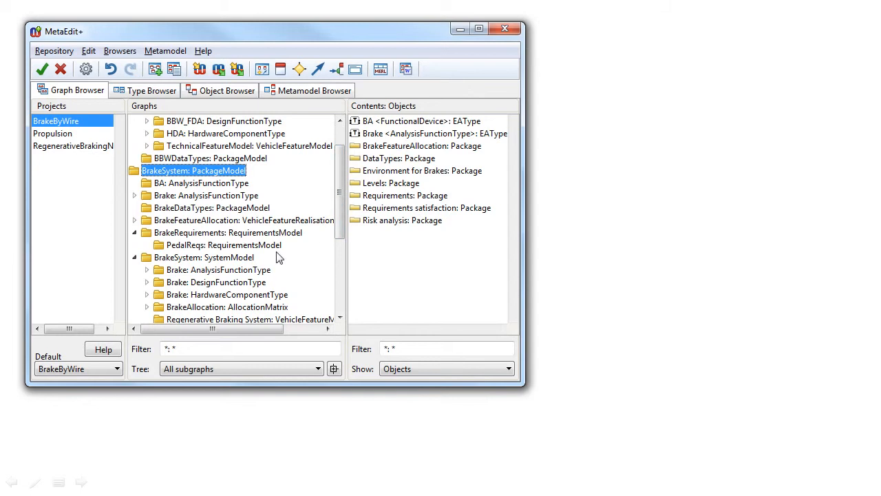
# Run the Produce ErrorModel generator on the Brake DesignFunctionType under BrakeSystem, and close the generated files list and the diagram
pyautogui.click(197, 283)
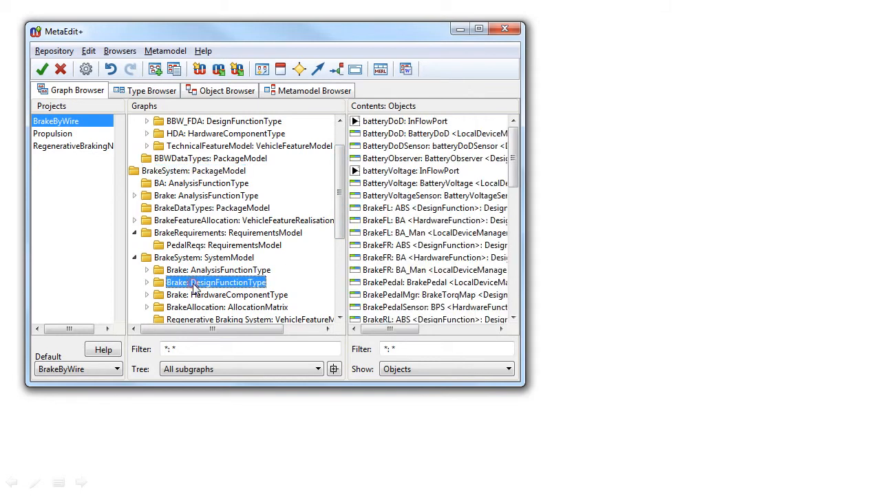
pyautogui.doubleClick(200, 282)
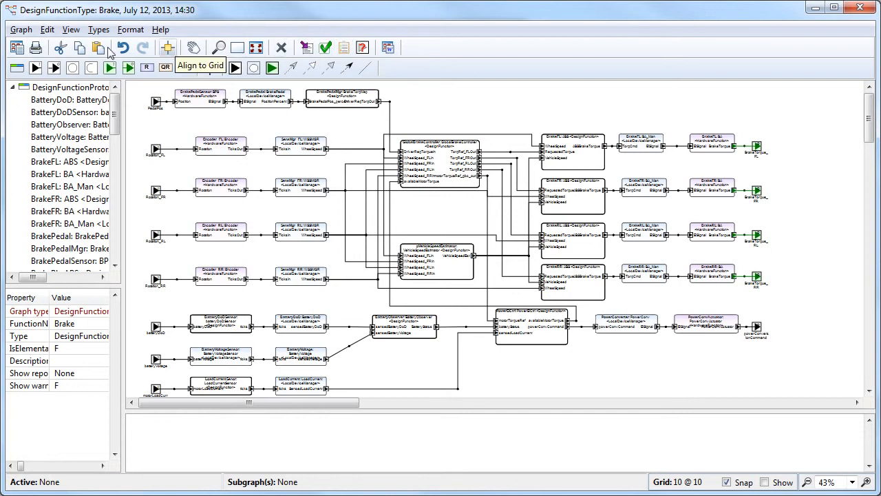
pyautogui.click(18, 50)
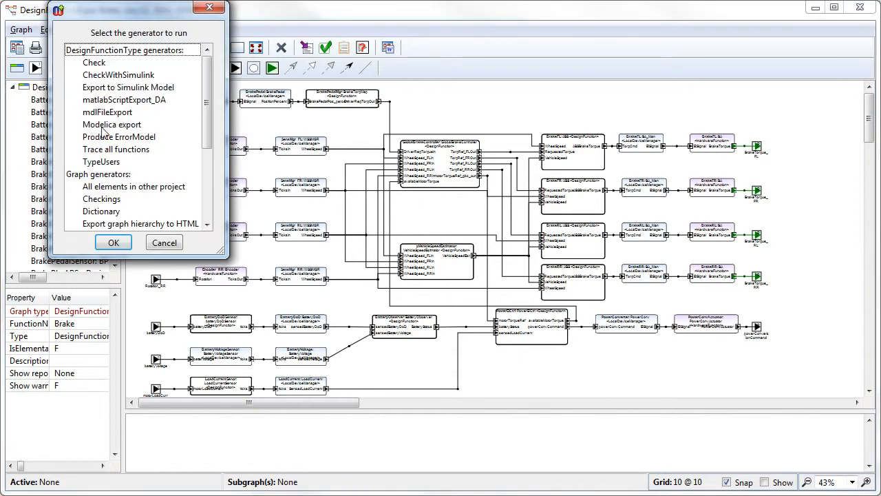
pyautogui.click(103, 137)
pyautogui.click(115, 244)
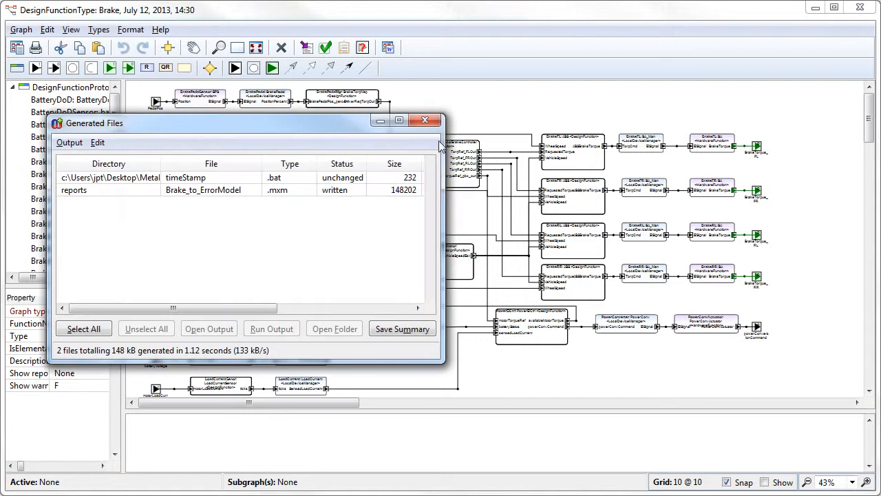
pyautogui.click(425, 120)
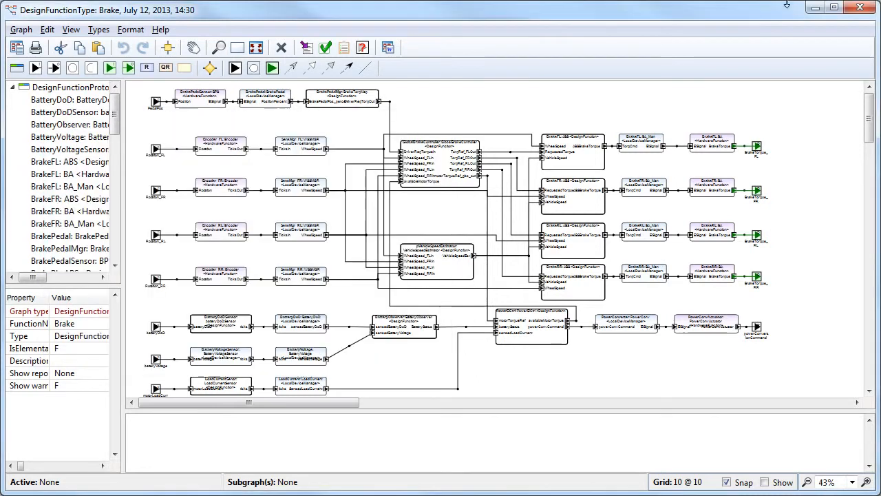
pyautogui.click(858, 7)
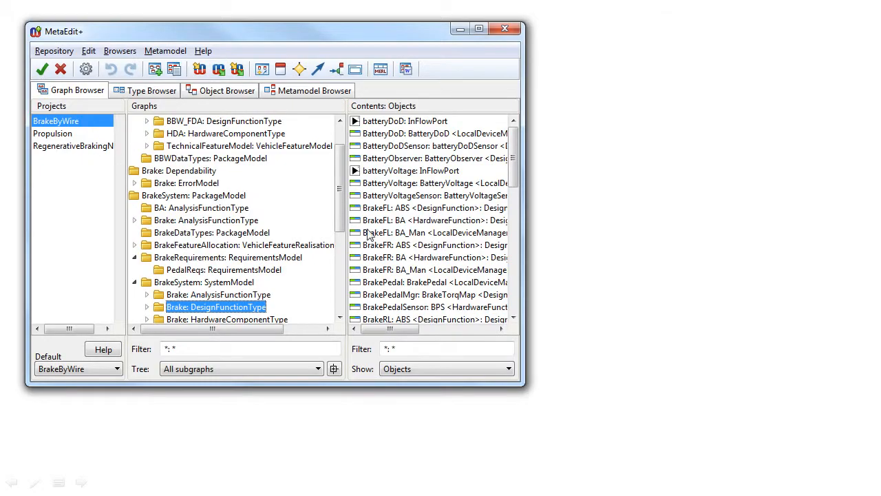
# View the Brake error model under the Item and Risk analysis dependability graph, close it, and show the dependability graph's contents
pyautogui.scroll(1, 337, 163)
pyautogui.moveTo(339, 173); pyautogui.dragTo(339, 317)
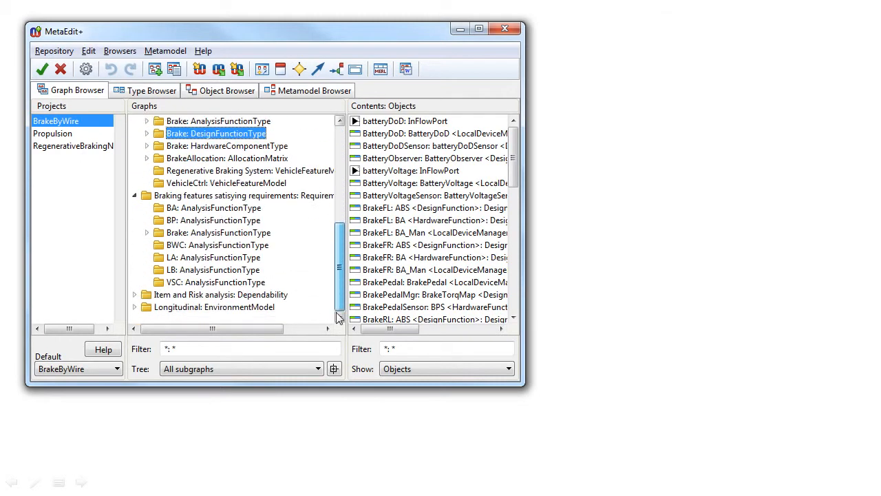
pyautogui.click(134, 294)
pyautogui.doubleClick(180, 308)
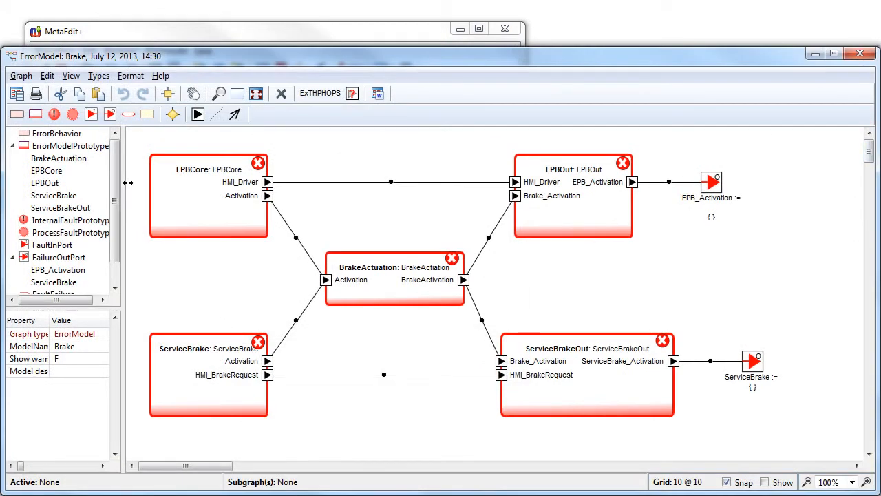
pyautogui.click(864, 58)
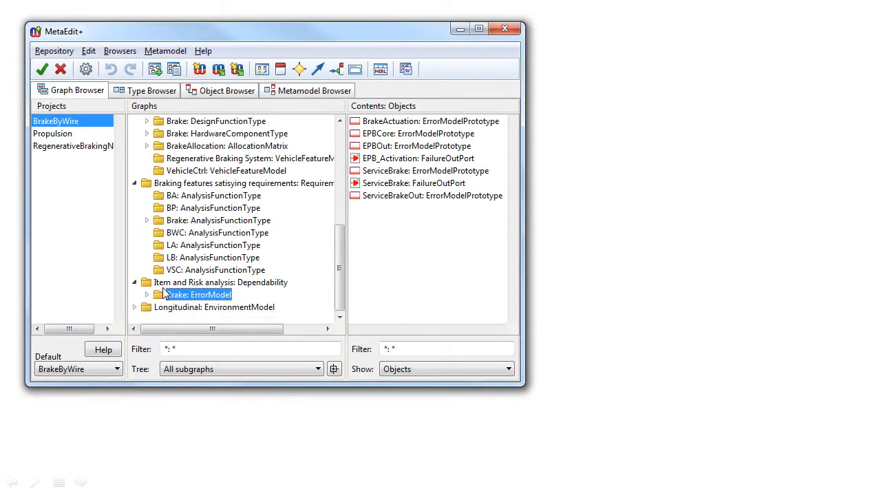
pyautogui.click(174, 283)
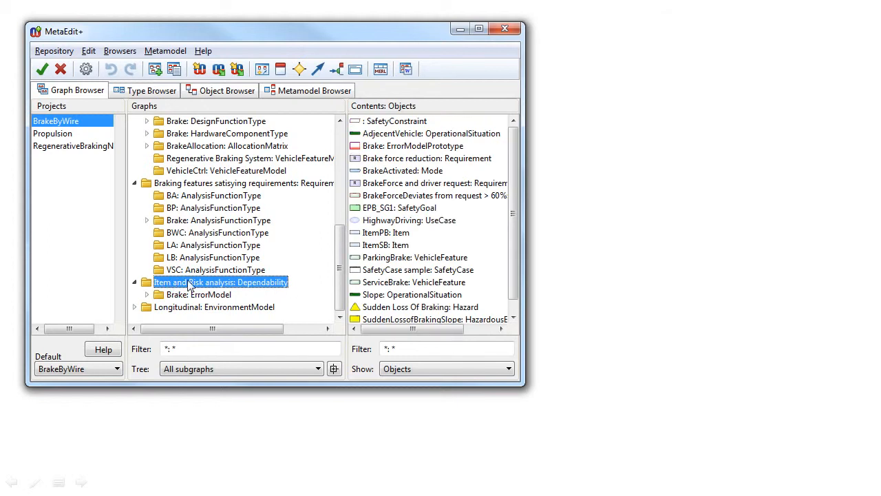
# View the top-level Brake dependability graph and the generated Brake error model inside it, and close both
pyautogui.scroll(3, 254, 199)
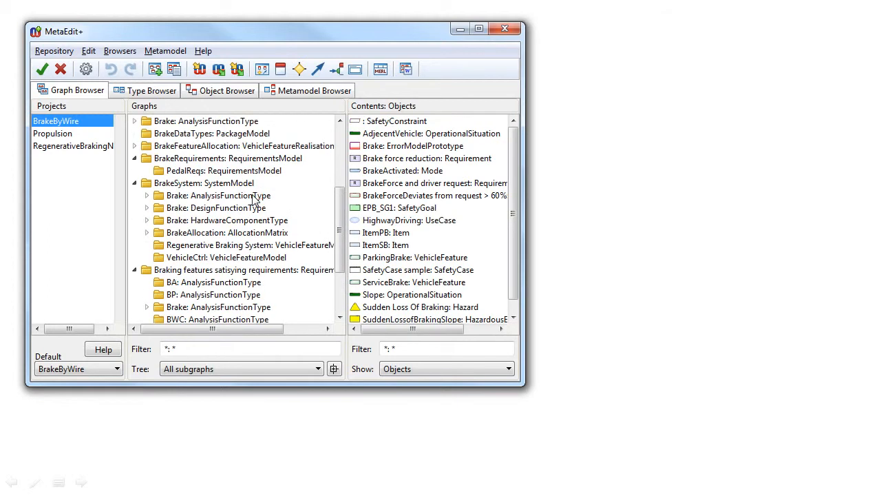
pyautogui.scroll(2, 254, 198)
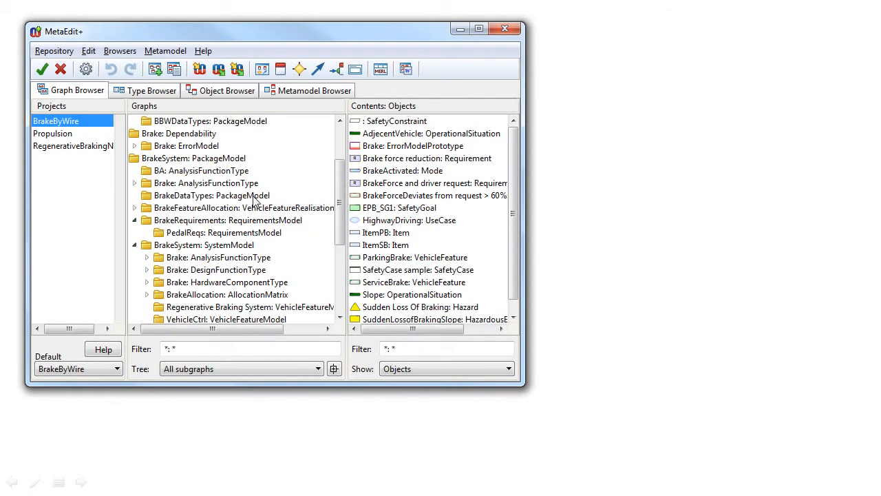
pyautogui.scroll(2, 283, 234)
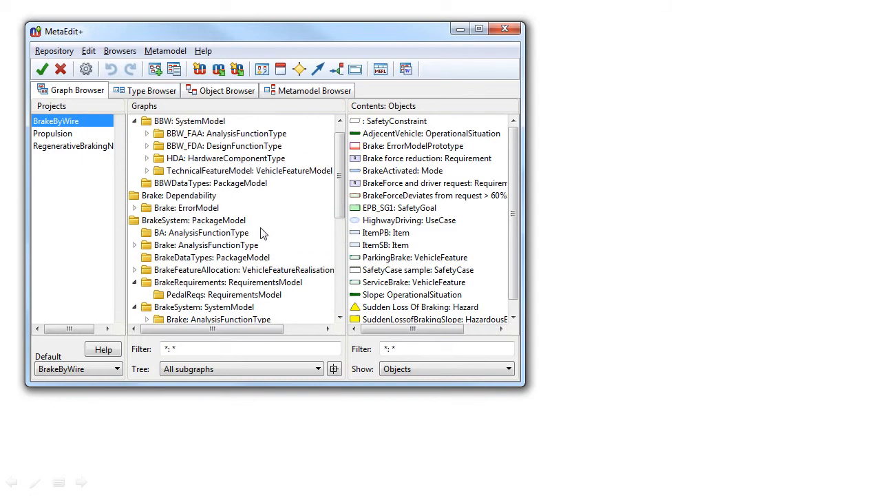
pyautogui.click(195, 196)
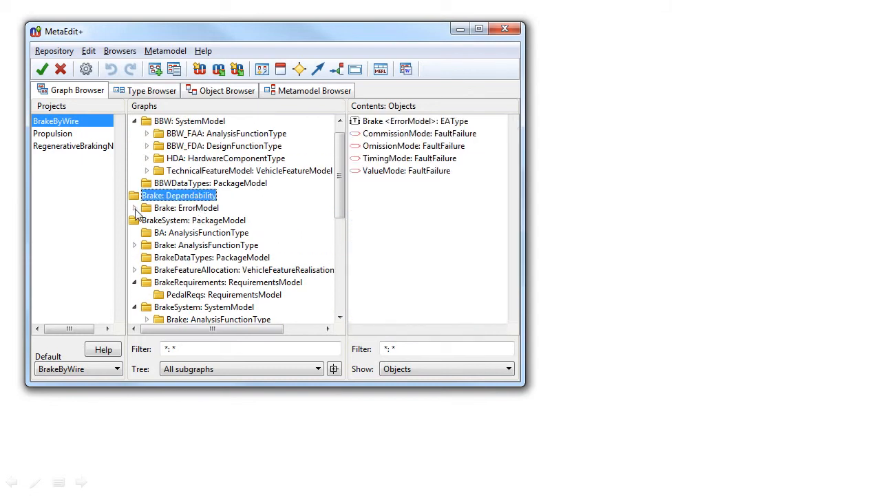
pyautogui.click(135, 208)
pyautogui.doubleClick(165, 197)
pyautogui.doubleClick(208, 242)
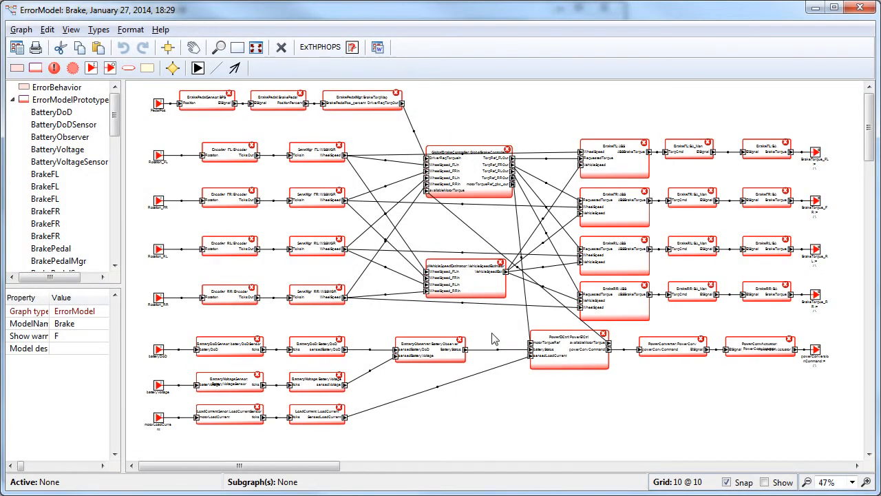
pyautogui.click(860, 8)
pyautogui.click(604, 7)
# Open the L2_AAErrorDescription error model under RegenBraking_Constraint_Dependability in the regenerative braking project
pyautogui.click(71, 145)
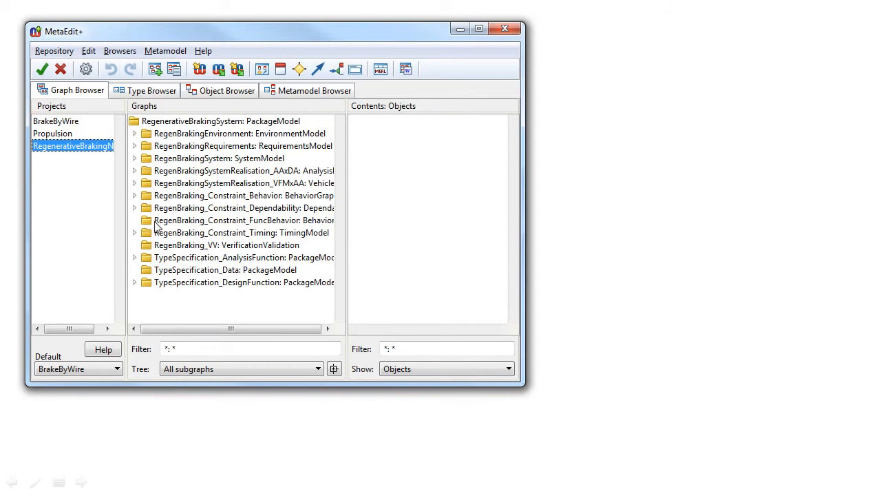
pyautogui.click(135, 209)
pyautogui.doubleClick(180, 239)
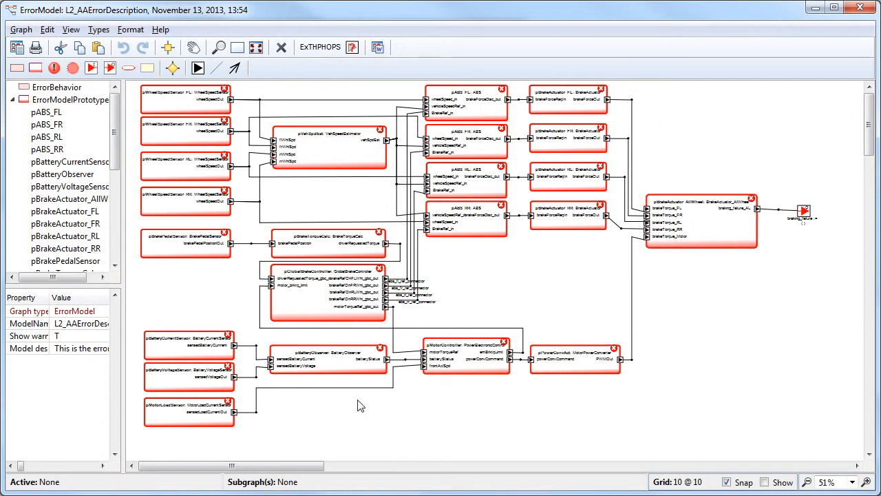
# View the BrakeActuator_AllWheel error model and its VehicleBraking_Failure_SM state machine, and return to the L2_AAErrorDescription error model
pyautogui.click(698, 217)
pyautogui.doubleClick(698, 221)
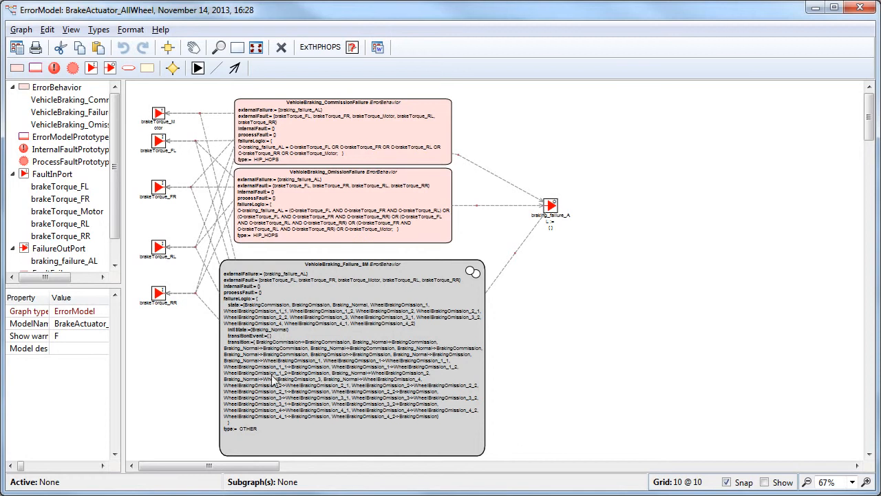
pyautogui.doubleClick(363, 372)
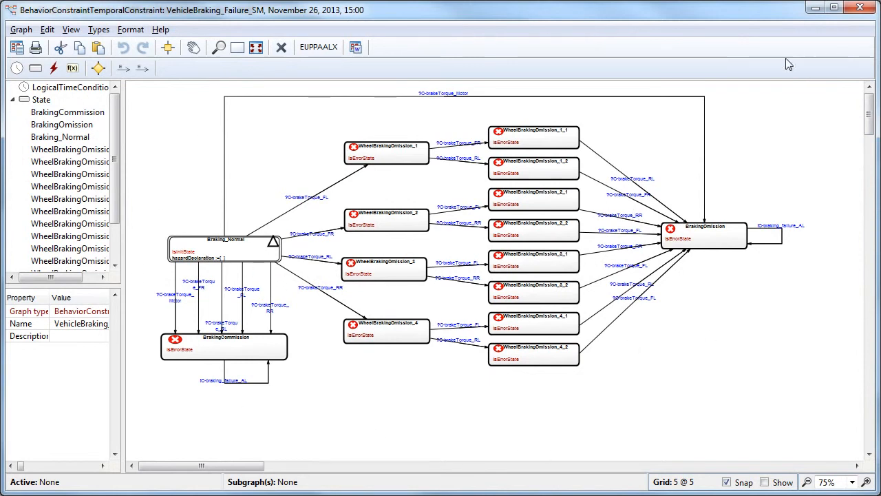
pyautogui.click(860, 8)
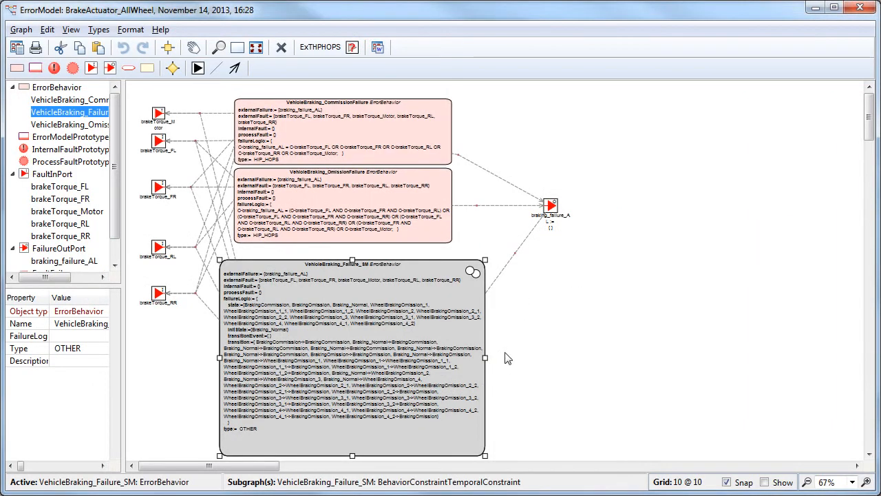
pyautogui.click(860, 8)
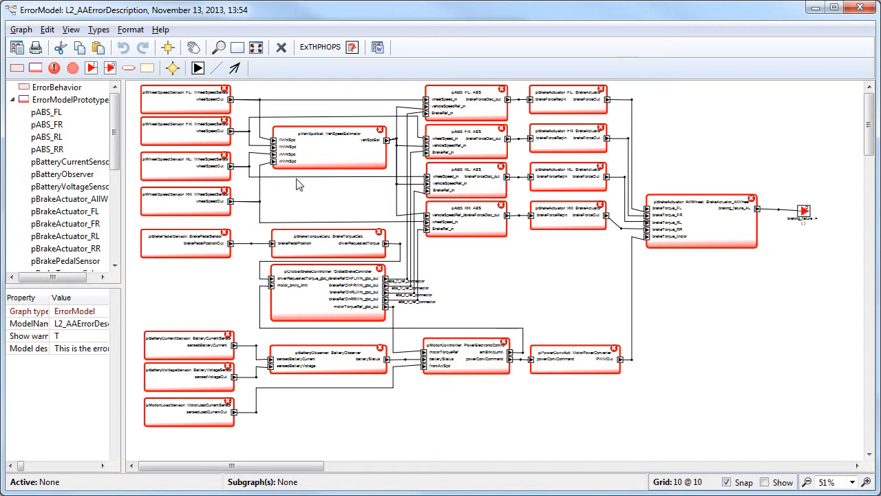
# Run the HiP-HOPS analysis for L2_AAErrorDescription, close the generated files list, and allow the blocked content in the report
pyautogui.click(311, 47)
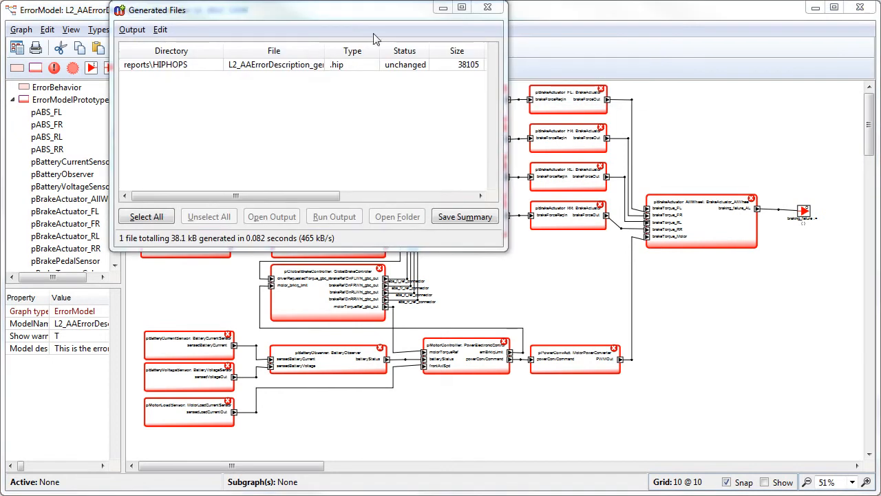
pyautogui.click(487, 7)
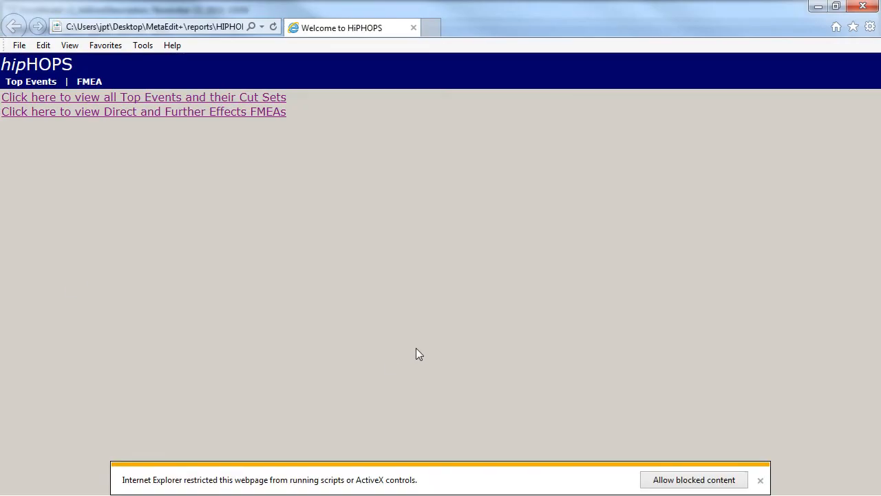
pyautogui.click(691, 480)
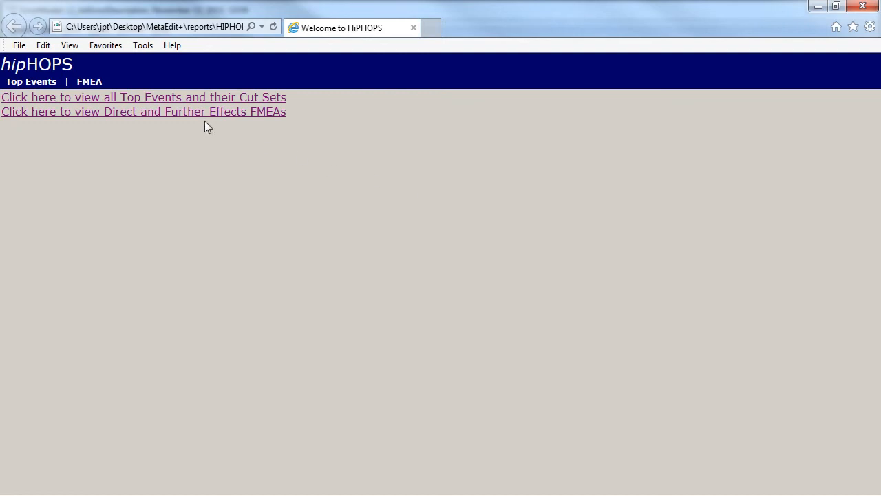
# Examine the top event's fault tree along the brakeTorque_FR branch and its cut sets, and close the report and the error model
pyautogui.click(142, 98)
pyautogui.click(143, 102)
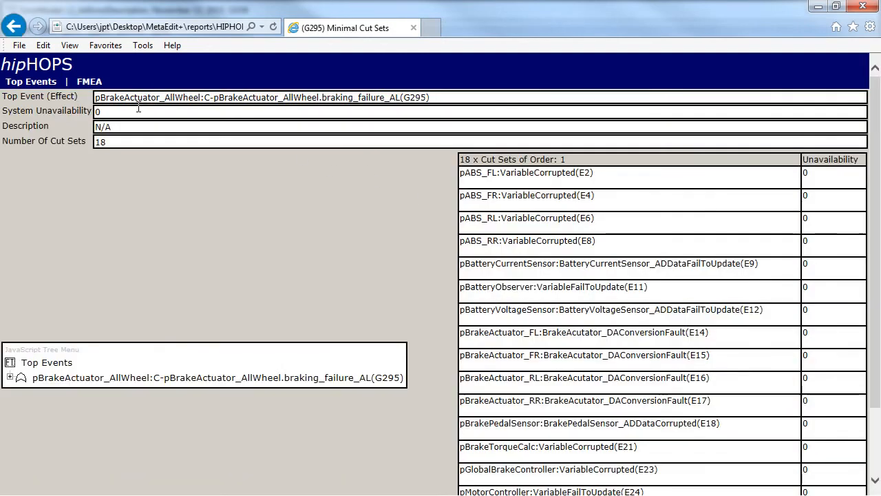
pyautogui.click(10, 383)
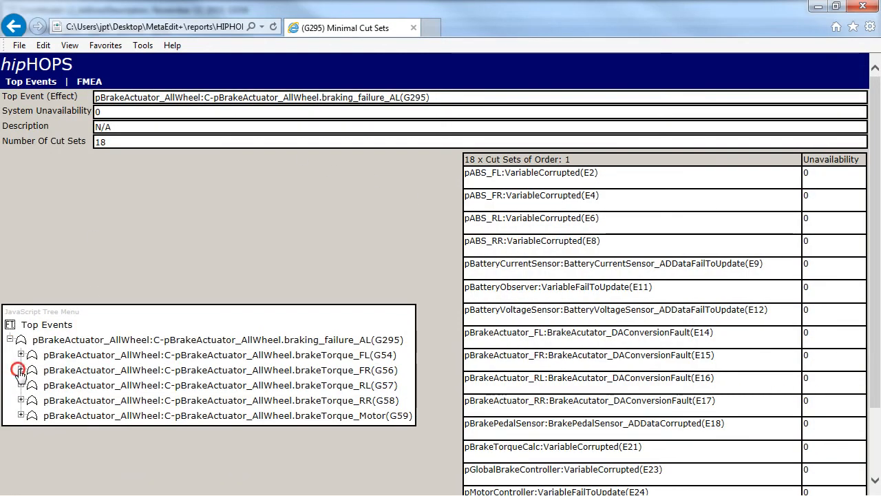
pyautogui.click(21, 369)
pyautogui.click(31, 369)
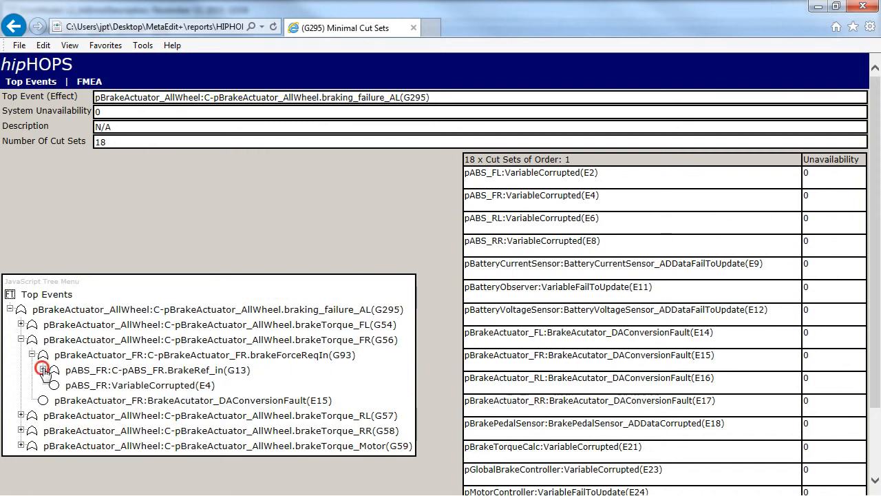
pyautogui.click(43, 370)
pyautogui.click(54, 370)
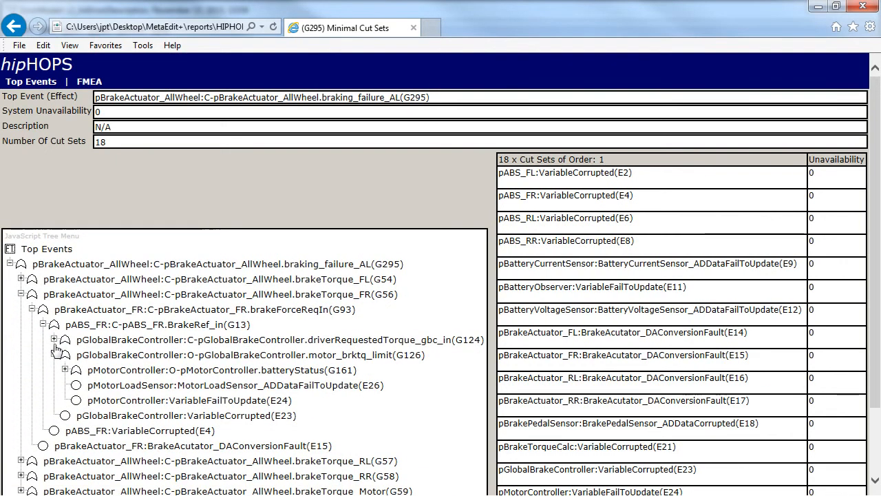
pyautogui.click(54, 340)
pyautogui.click(64, 385)
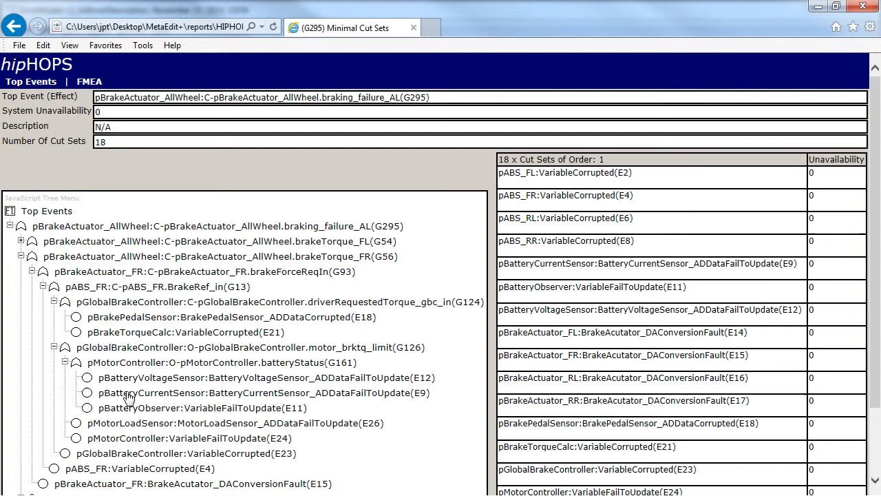
pyautogui.scroll(-1, 208, 406)
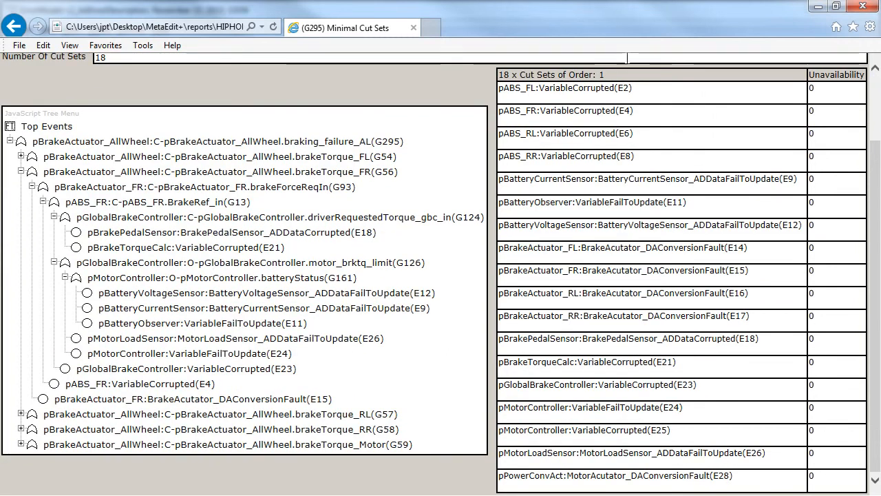
pyautogui.click(865, 7)
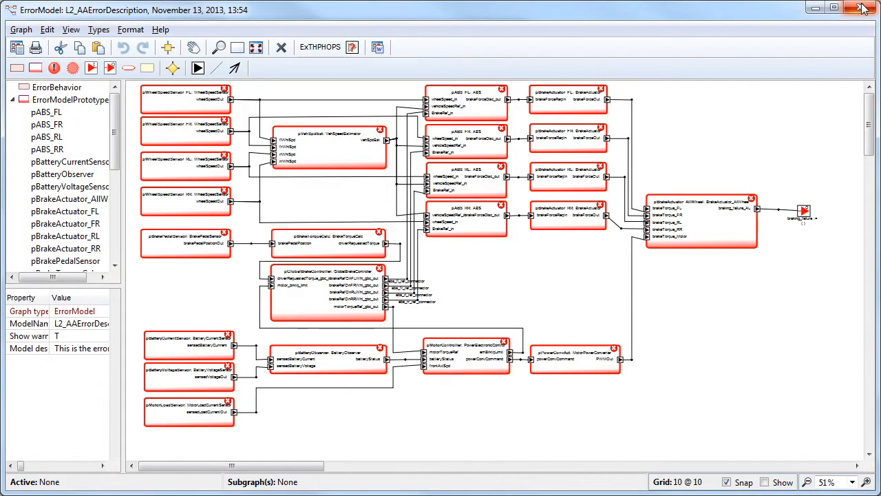
pyautogui.click(865, 7)
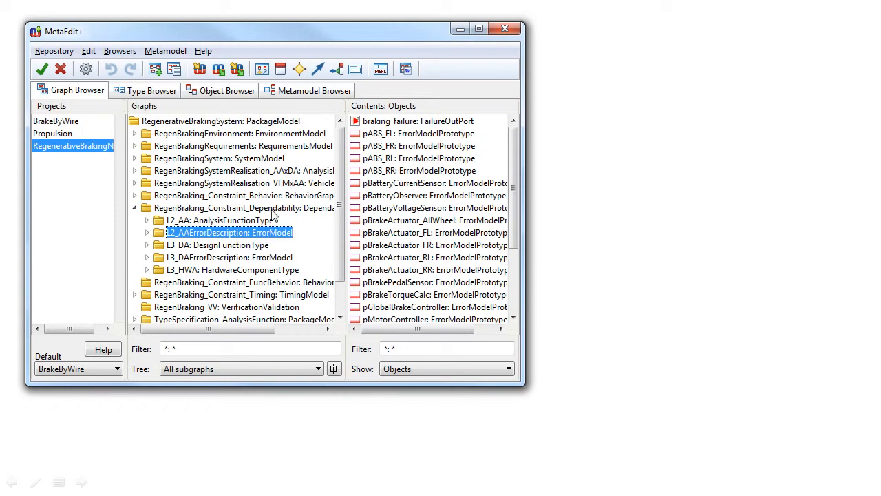
# Return to the BrakeByWire project and view the contents of the Brake AnalysisFunctionType and the BrakeSystem SystemModel
pyautogui.click(67, 122)
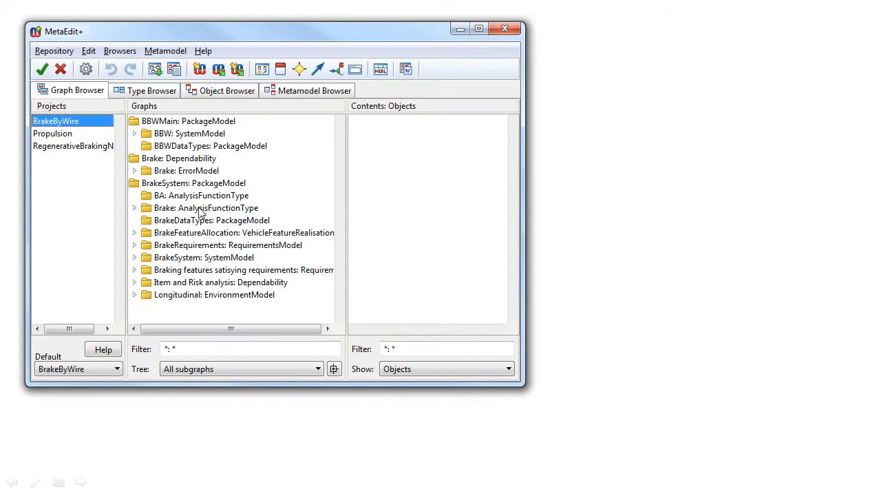
pyautogui.click(199, 209)
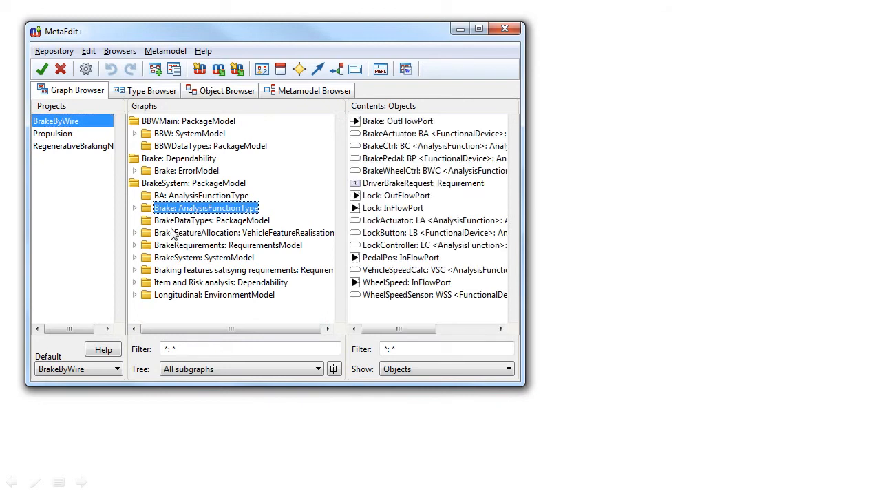
pyautogui.click(165, 258)
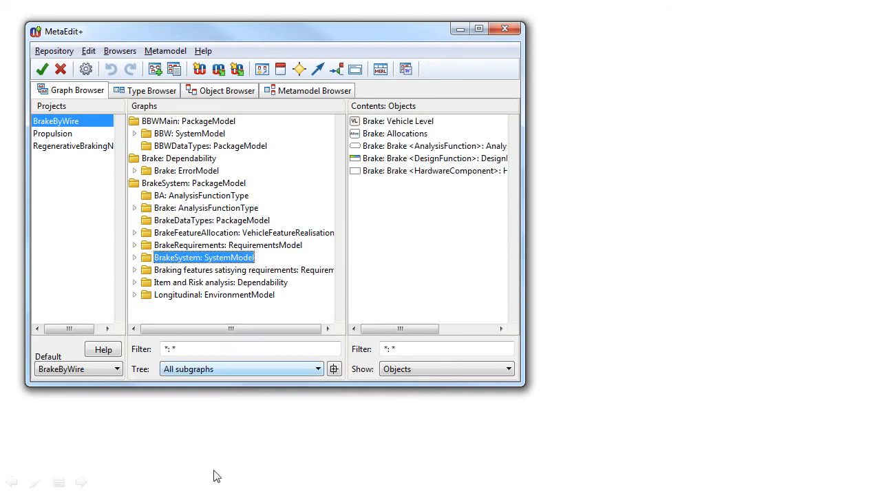
pyautogui.click(219, 490)
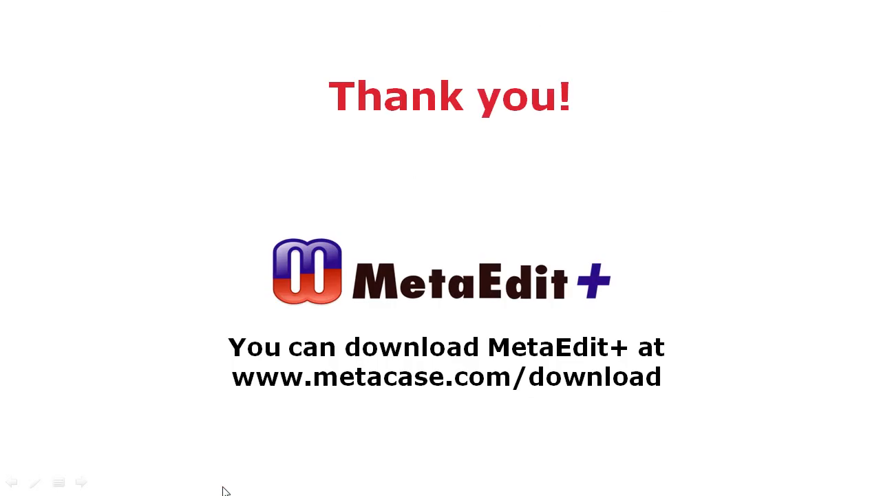